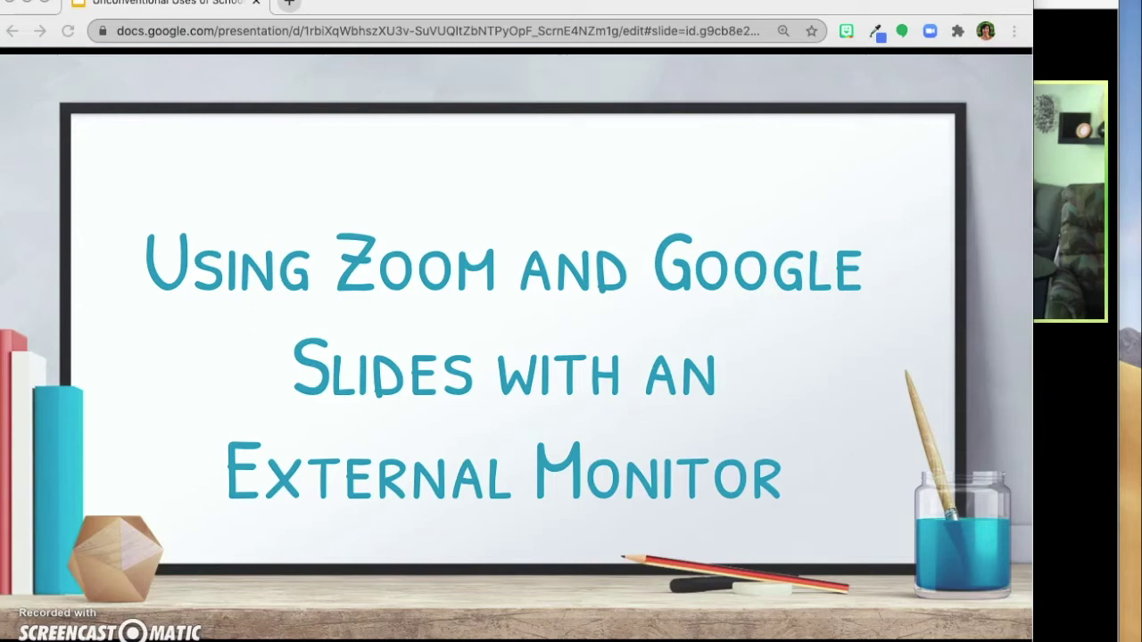
Step: Bring the Zoom meeting window in front of the running Google Slides slideshow
{"action": "mouse_move", "coordinate": [815, 523]}
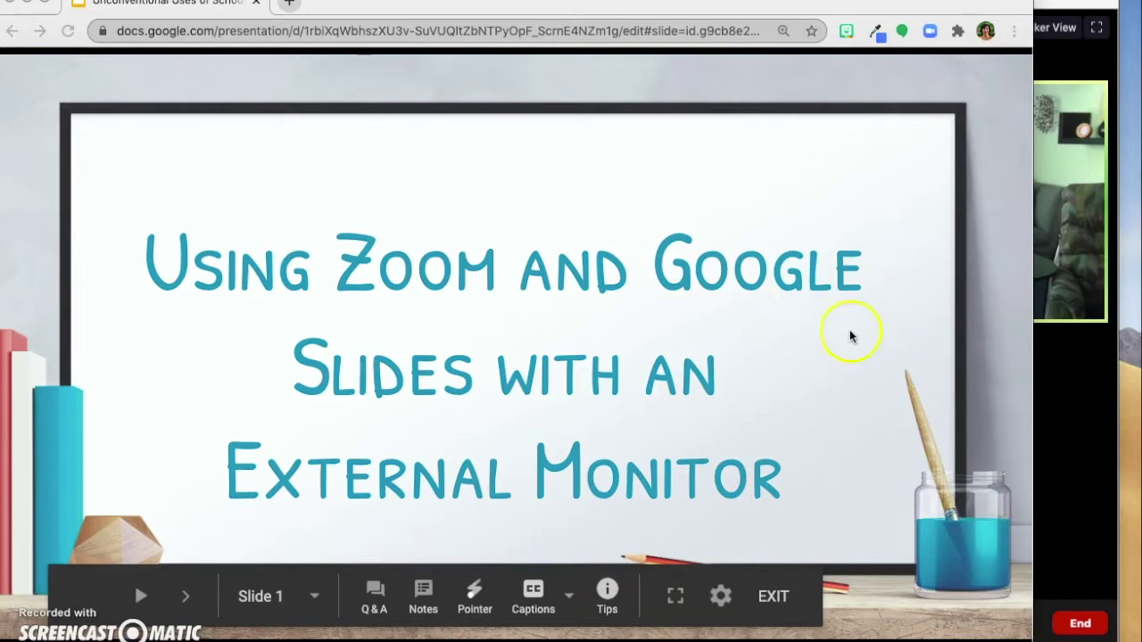
{"action": "left_click", "coordinate": [1096, 374]}
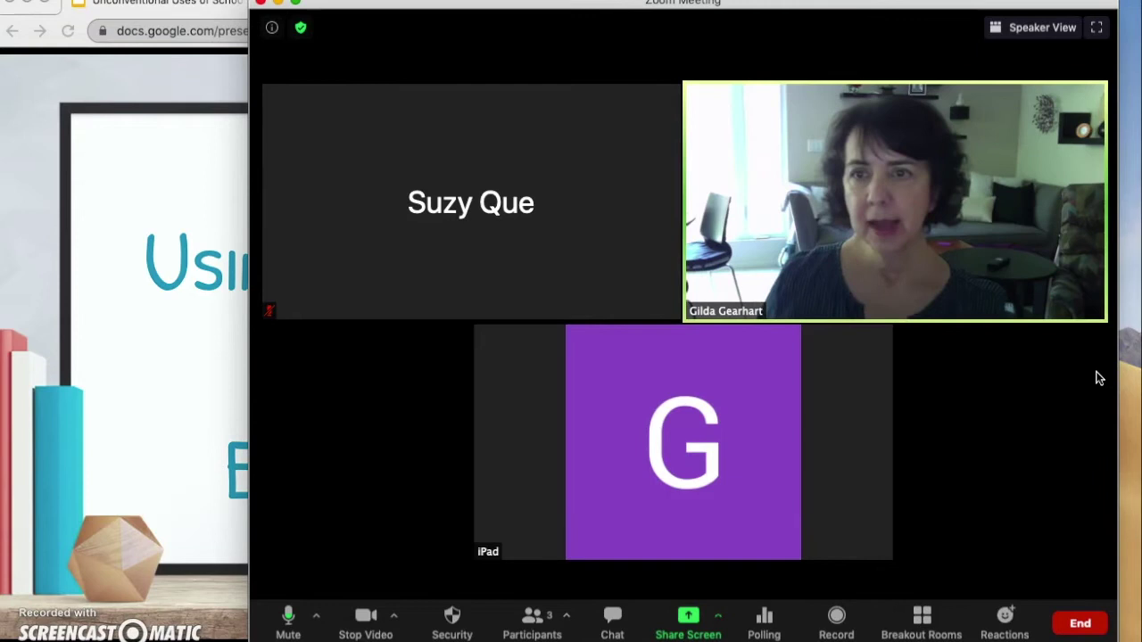
Step: Open the Apple menu in the screen's top-left corner from the Zoom meeting
{"action": "left_click", "coordinate": [1084, 364]}
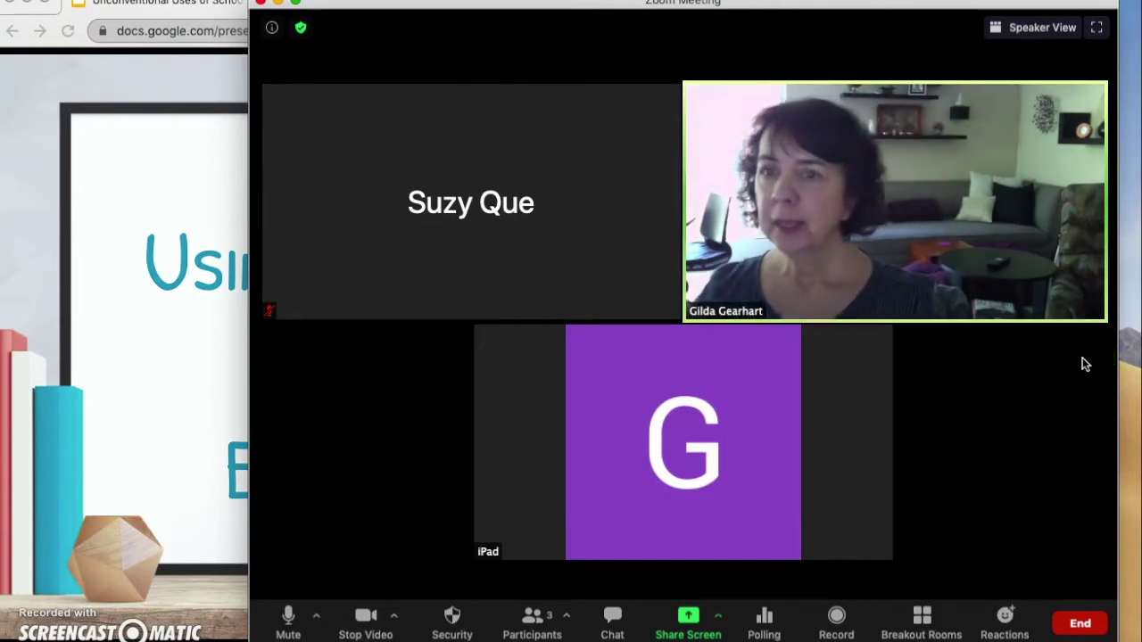
{"action": "left_click", "coordinate": [867, 300]}
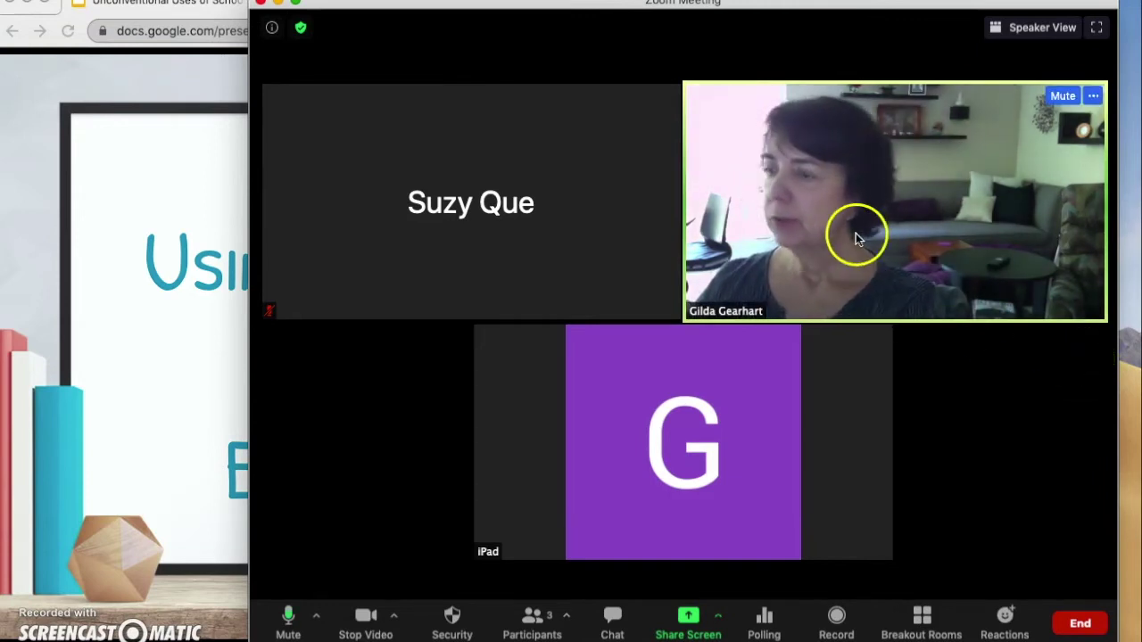
{"action": "left_click", "coordinate": [86, 107]}
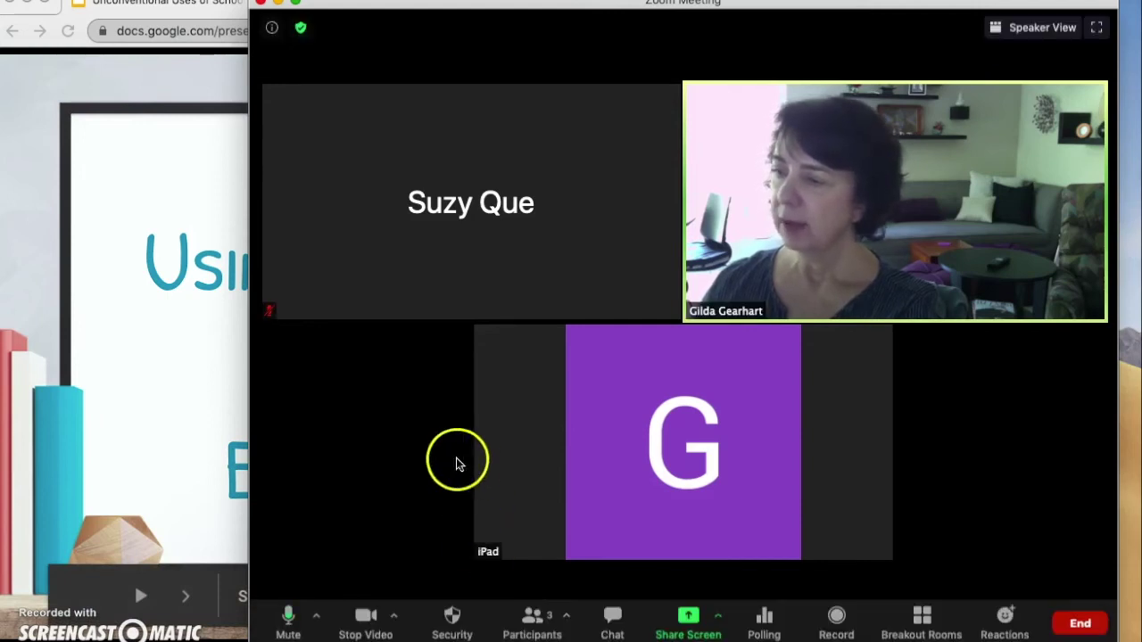
{"action": "left_click", "coordinate": [14, 0]}
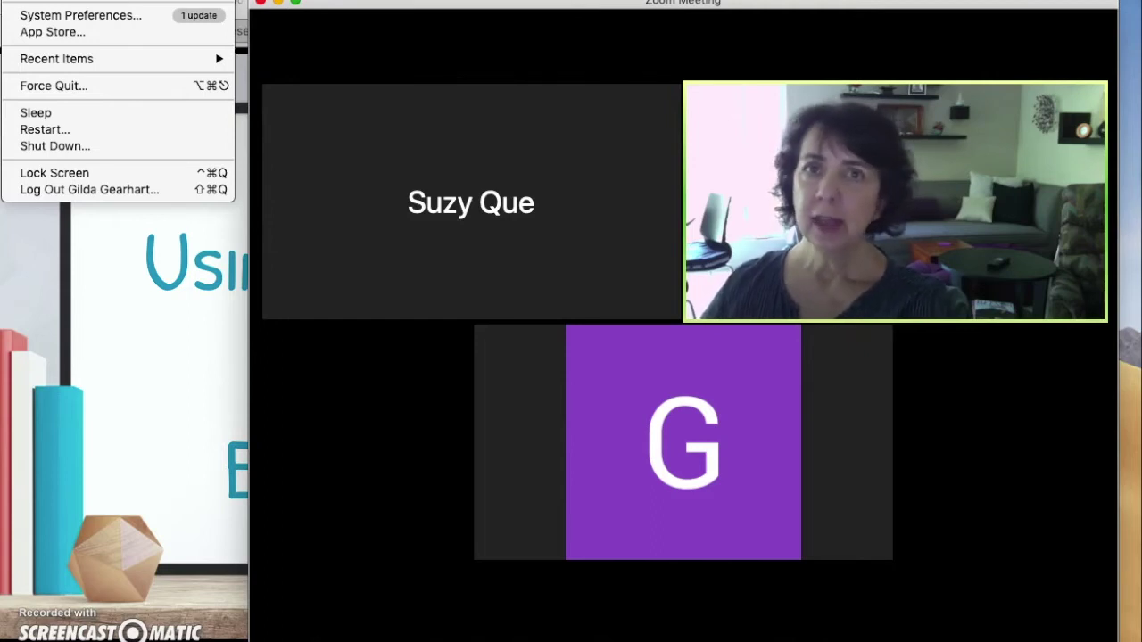
Step: Launch System Preferences from the Apple menu and go to Displays
{"action": "left_click", "coordinate": [31, 12]}
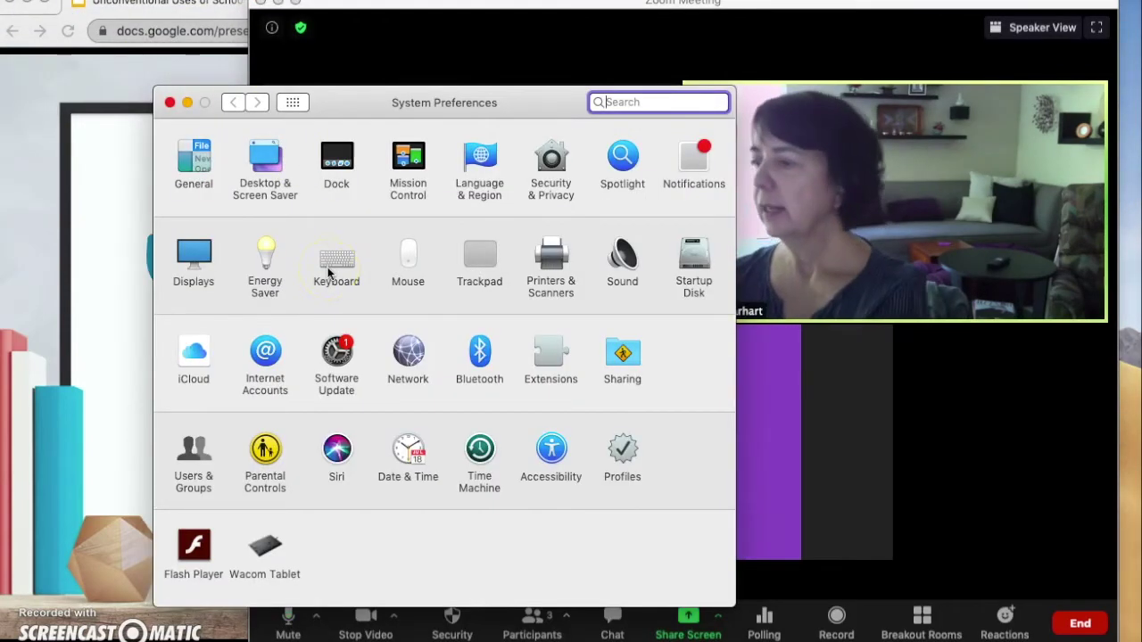
{"action": "left_click", "coordinate": [183, 253]}
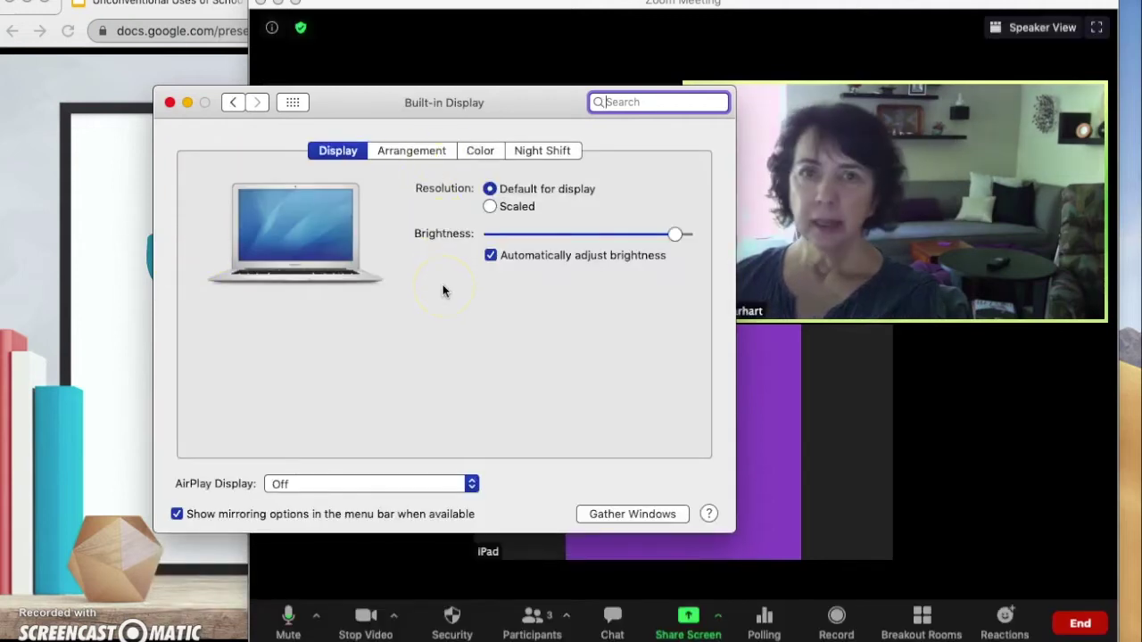
Step: In Arrangement, place the larger display right of the smaller one, then minimize System Preferences
{"action": "left_click", "coordinate": [420, 152]}
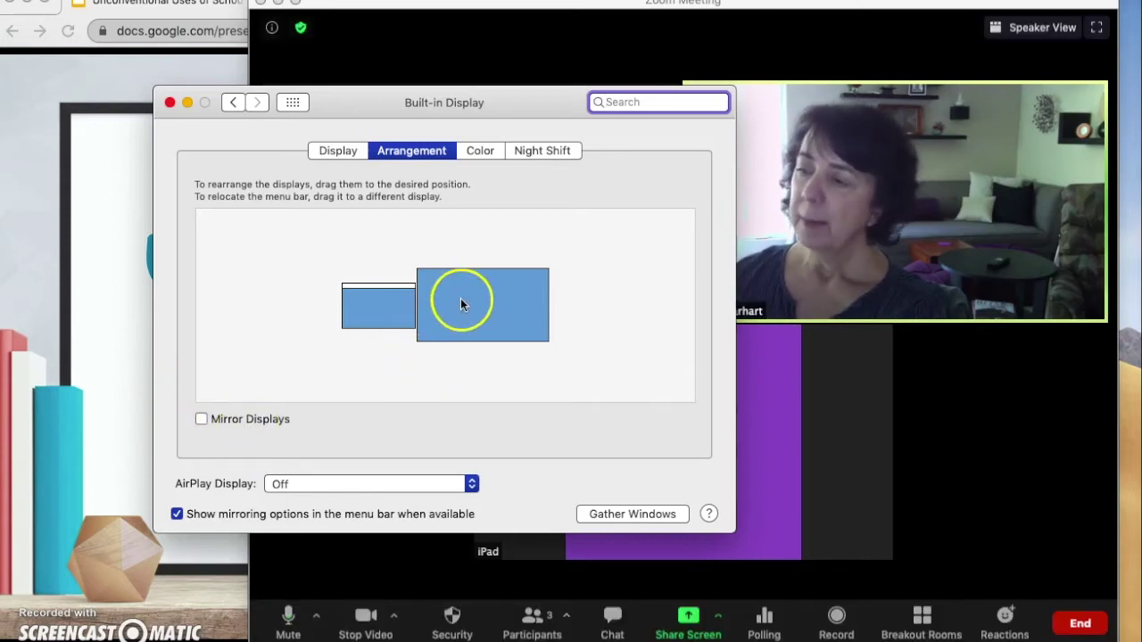
{"action": "left_click_drag", "start_coordinate": [470, 304], "coordinate": [282, 317]}
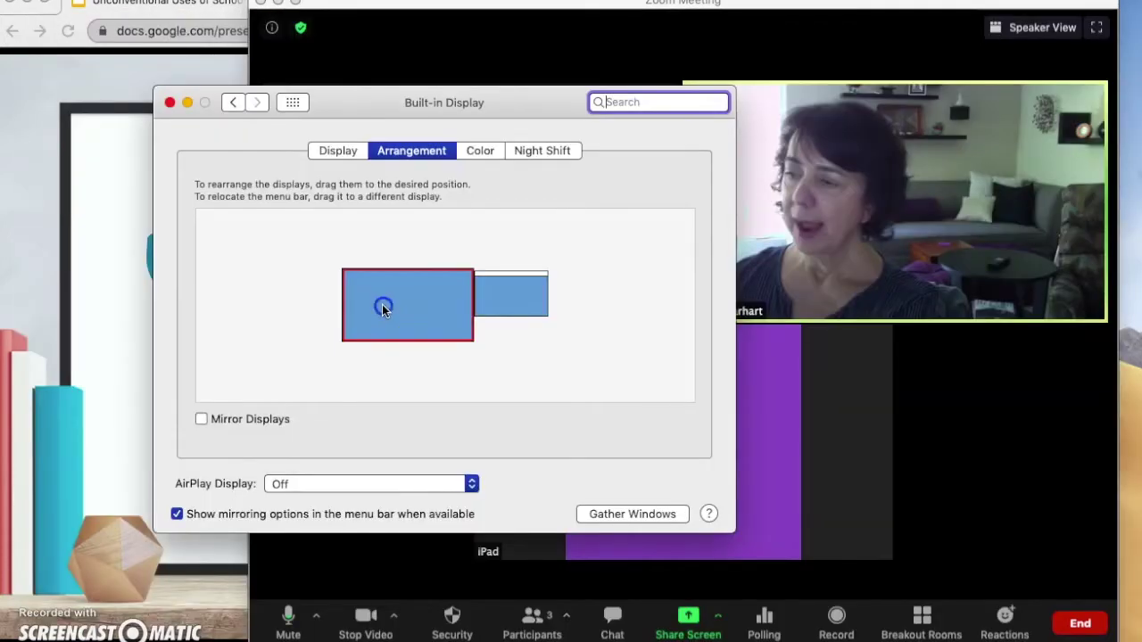
{"action": "left_click_drag", "start_coordinate": [381, 304], "coordinate": [566, 283]}
{"action": "left_click", "coordinate": [625, 295]}
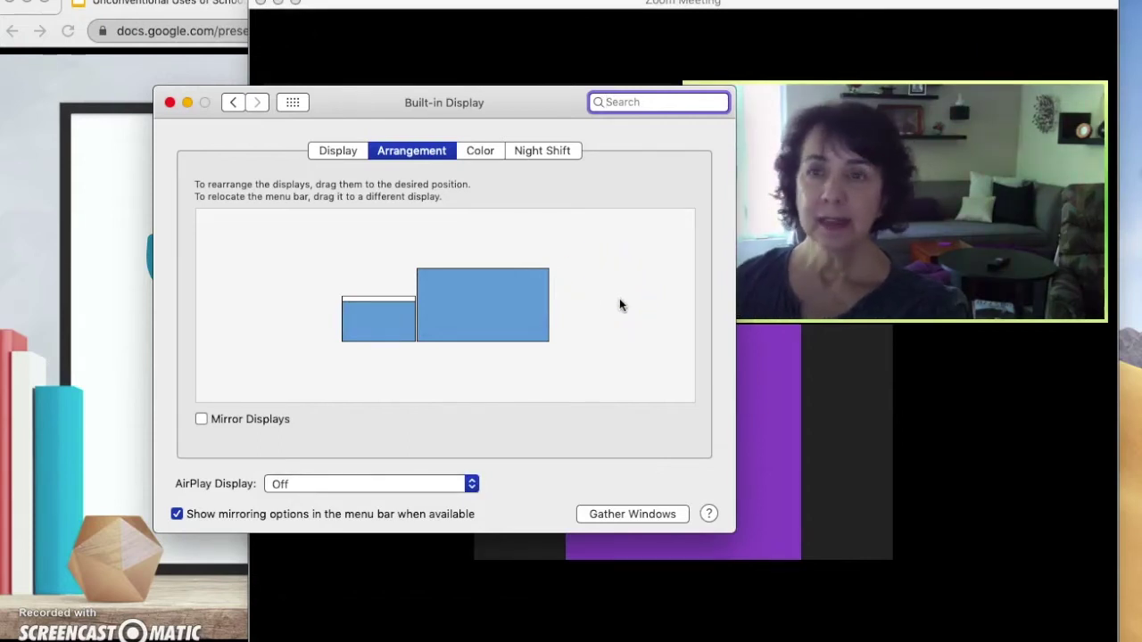
{"action": "mouse_move", "coordinate": [306, 337]}
{"action": "left_mouse_down"}
{"action": "mouse_move", "coordinate": [377, 319]}
{"action": "mouse_move", "coordinate": [354, 304]}
{"action": "left_mouse_up"}
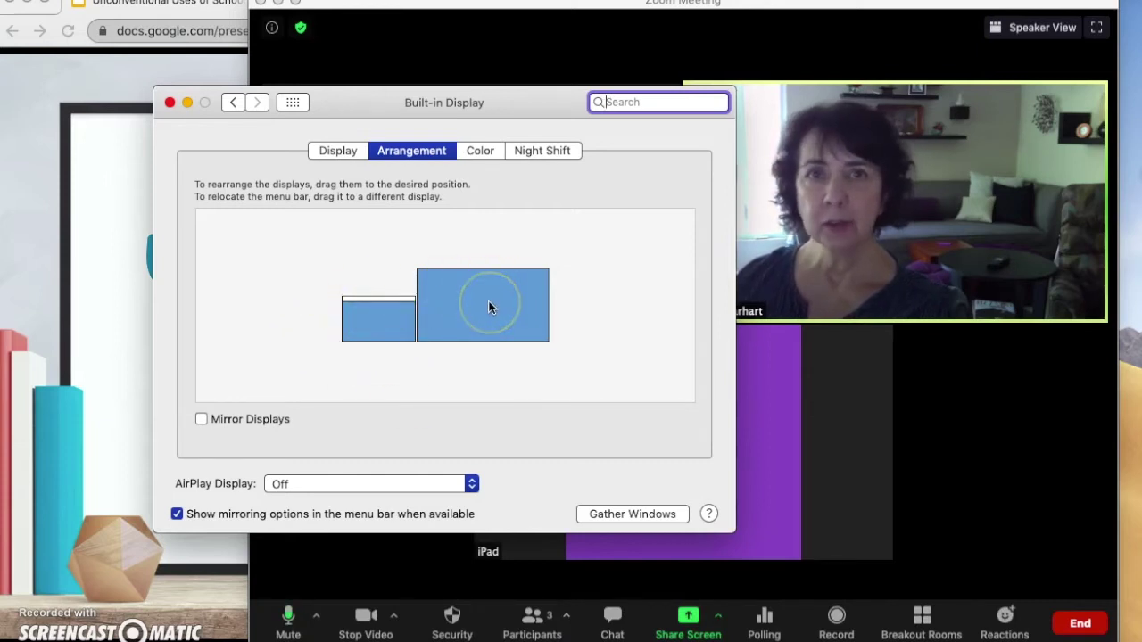
{"action": "left_click", "coordinate": [443, 298]}
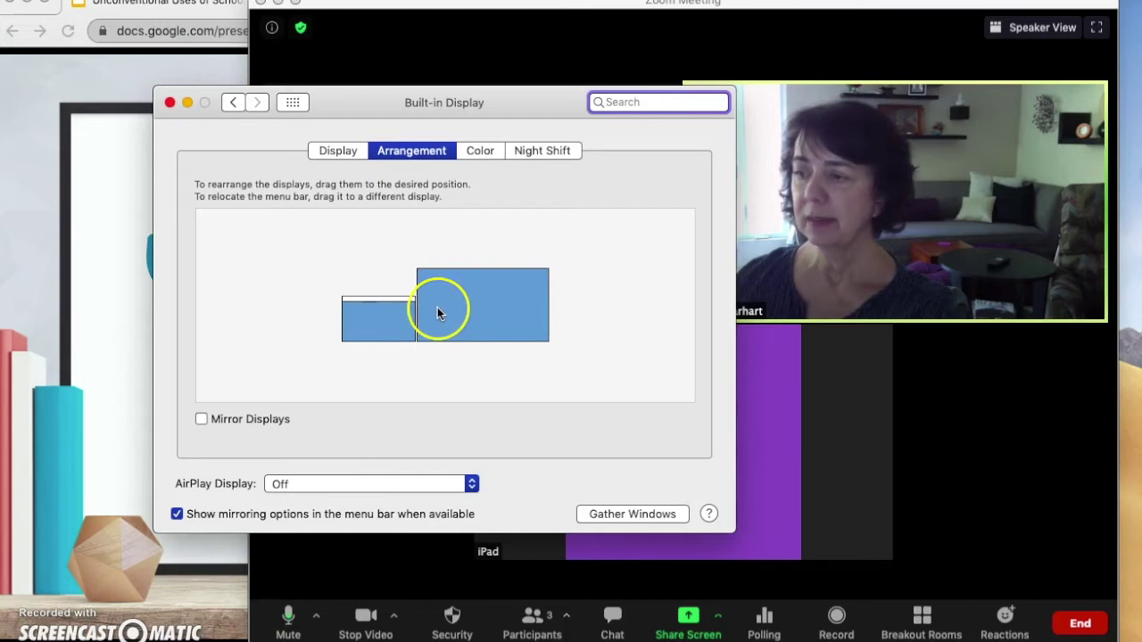
{"action": "left_click", "coordinate": [186, 113]}
{"action": "left_click", "coordinate": [187, 103]}
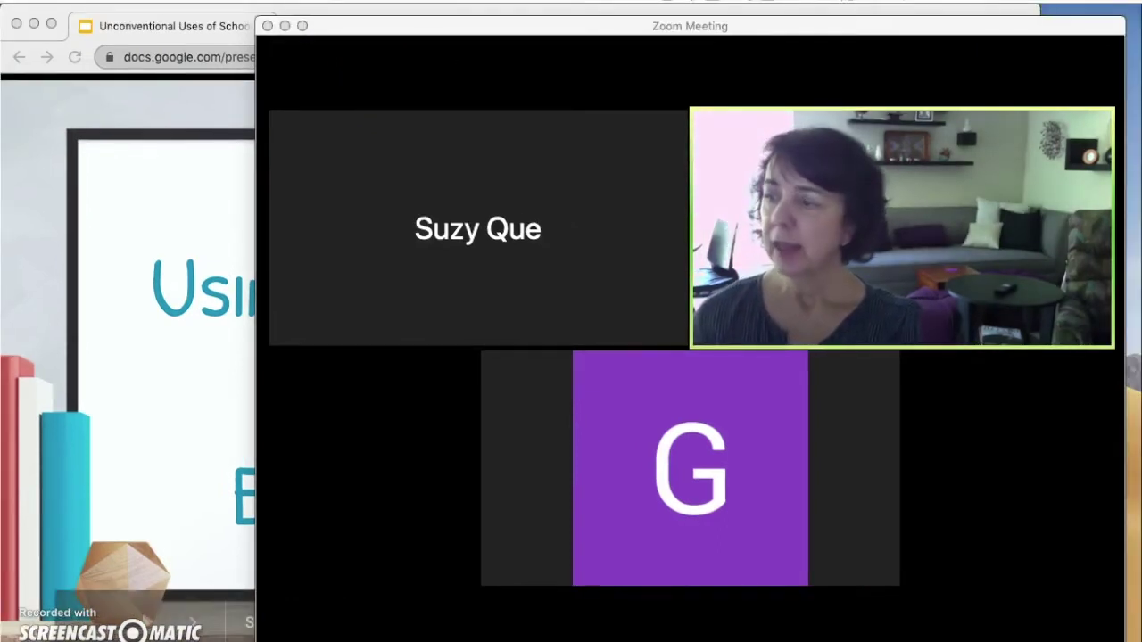
Step: Drag the Zoom meeting window off to the right onto the external monitor
{"action": "left_click", "coordinate": [179, 260]}
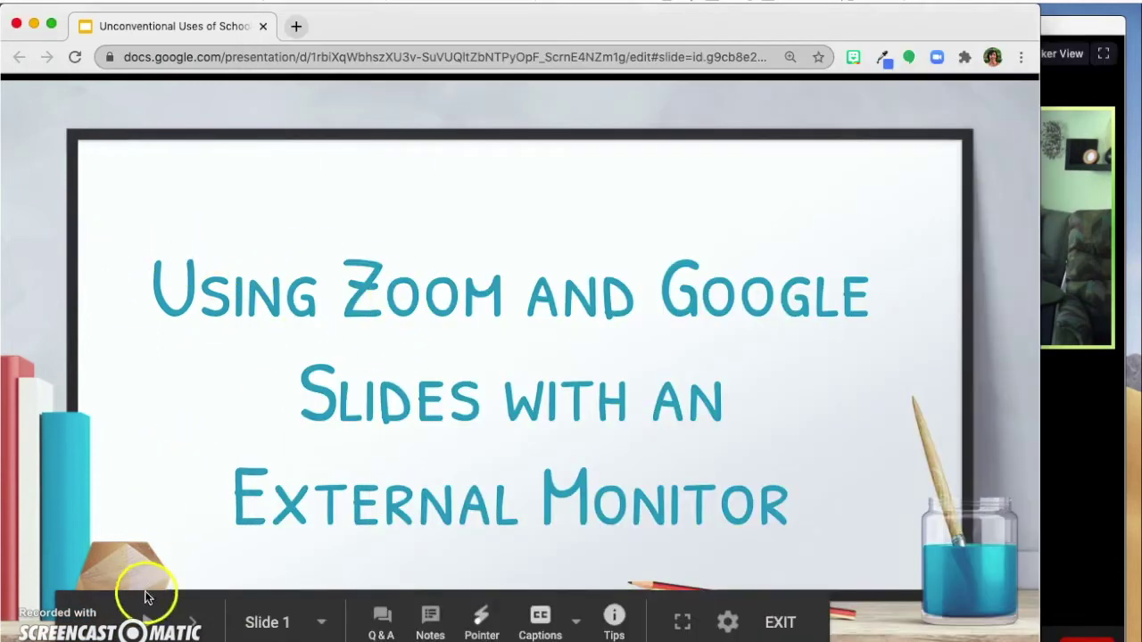
{"action": "left_click", "coordinate": [1070, 448]}
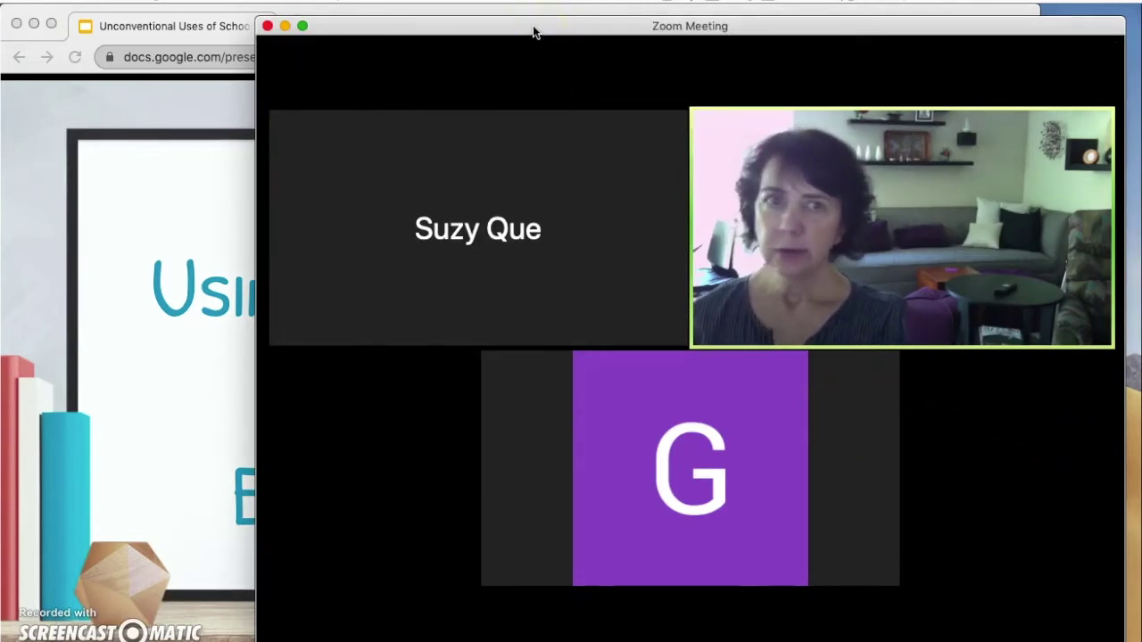
{"action": "left_click_drag", "start_coordinate": [533, 25], "coordinate": [1141, 13]}
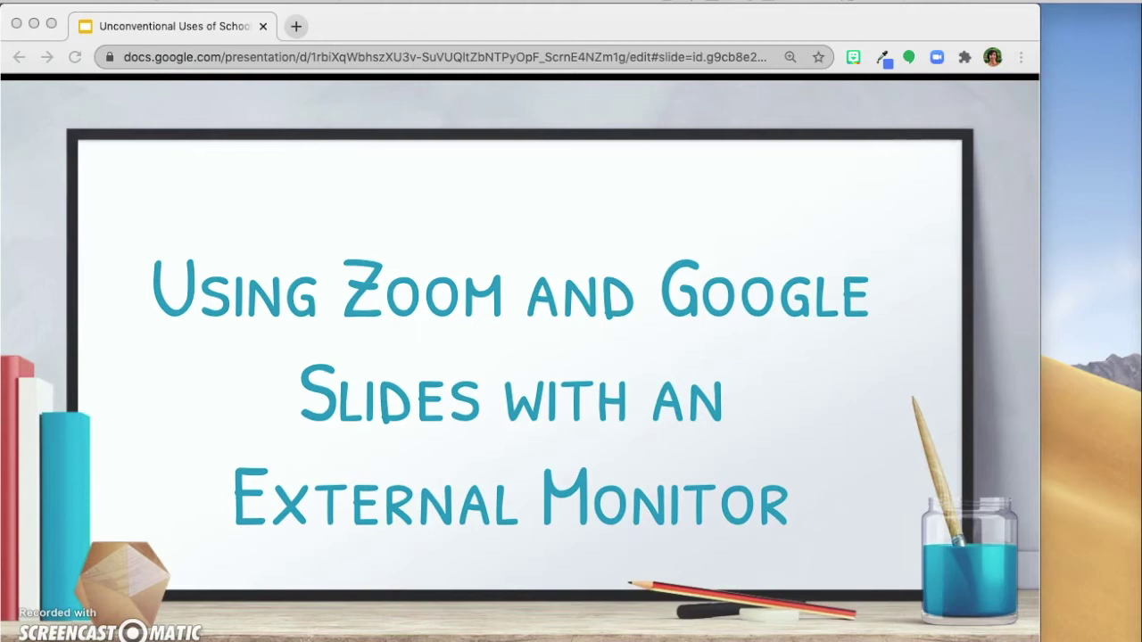
Step: Drag the Zoom meeting window back in from the right edge over the slides
{"action": "mouse_move", "coordinate": [1141, 40]}
{"action": "left_mouse_down"}
{"action": "mouse_move", "coordinate": [691, 41]}
{"action": "mouse_move", "coordinate": [1141, 42]}
{"action": "left_mouse_up"}
{"action": "mouse_move", "coordinate": [64, 593]}
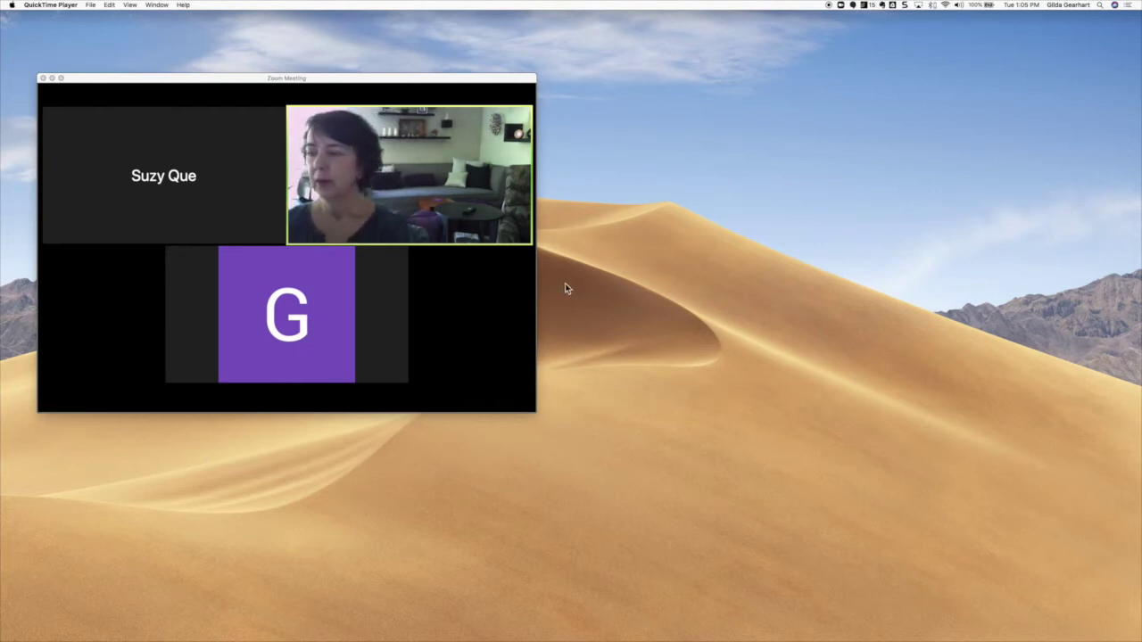
Step: Open the Participants panel showing the meeting's three attendees beside the video
{"action": "mouse_move", "coordinate": [533, 266]}
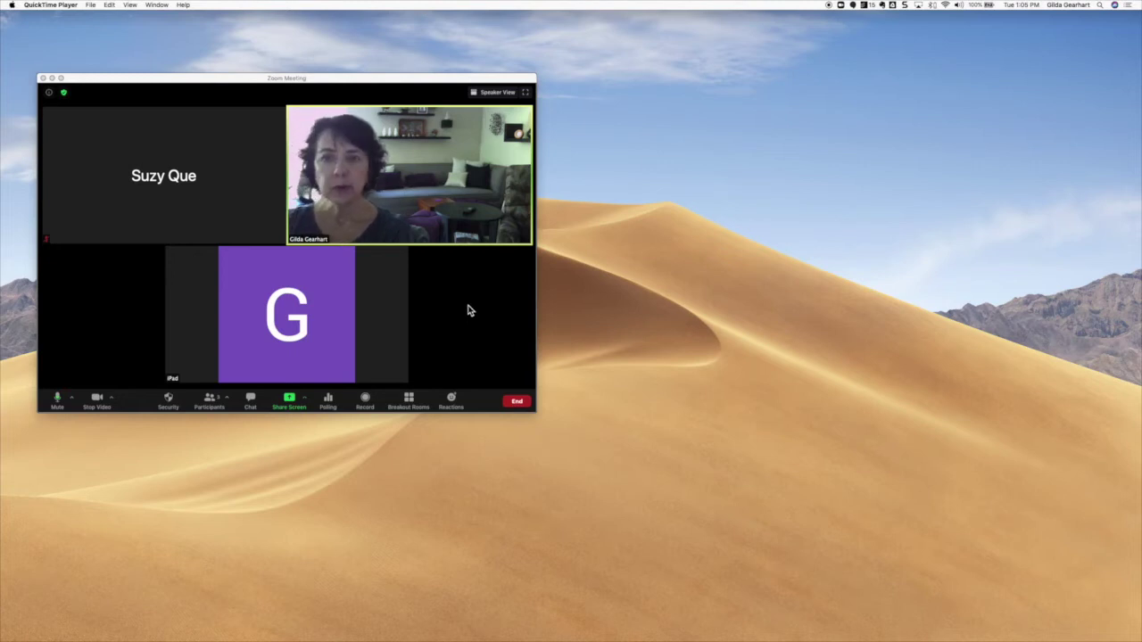
{"action": "mouse_move", "coordinate": [332, 353]}
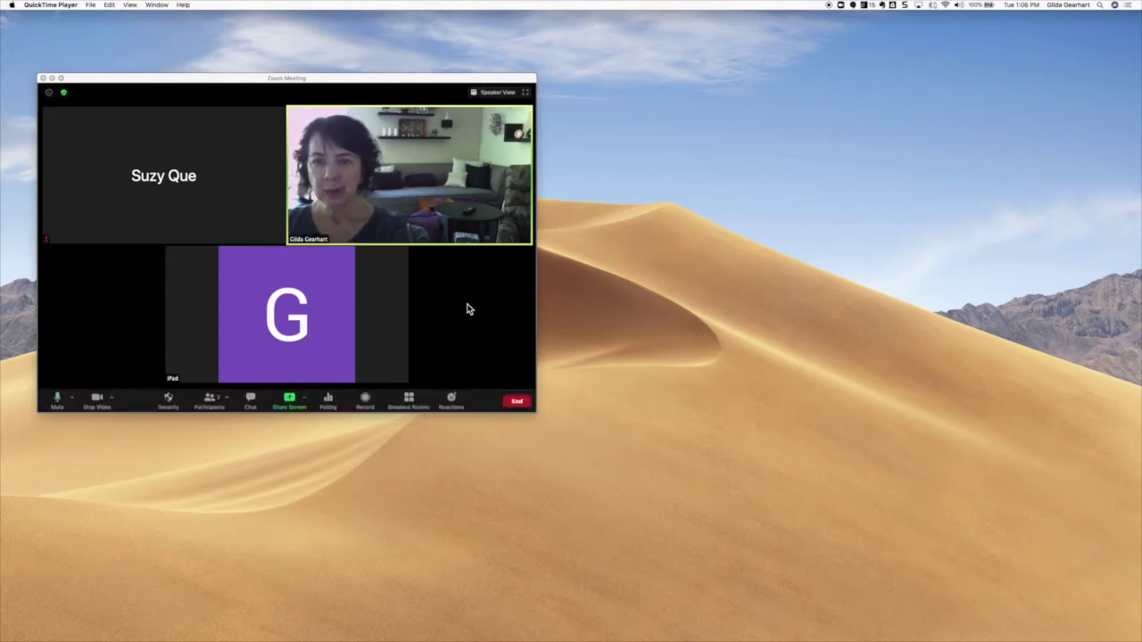
{"action": "left_click", "coordinate": [208, 402]}
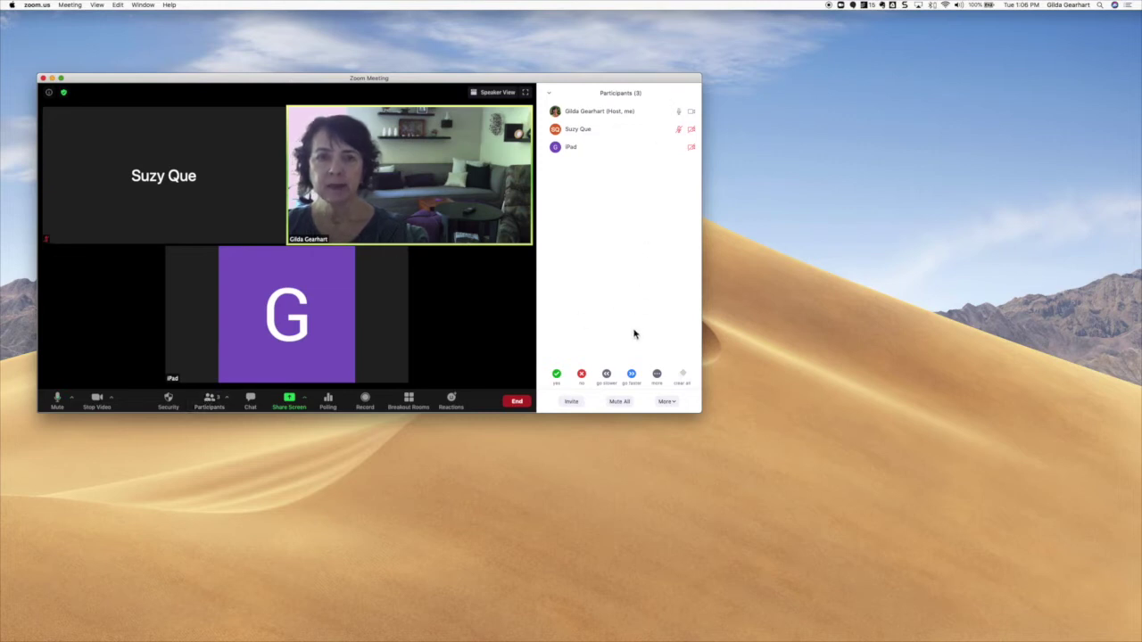
Step: Show the Chat panel, addressed to Everyone, alongside the Participants list
{"action": "left_click", "coordinate": [665, 403]}
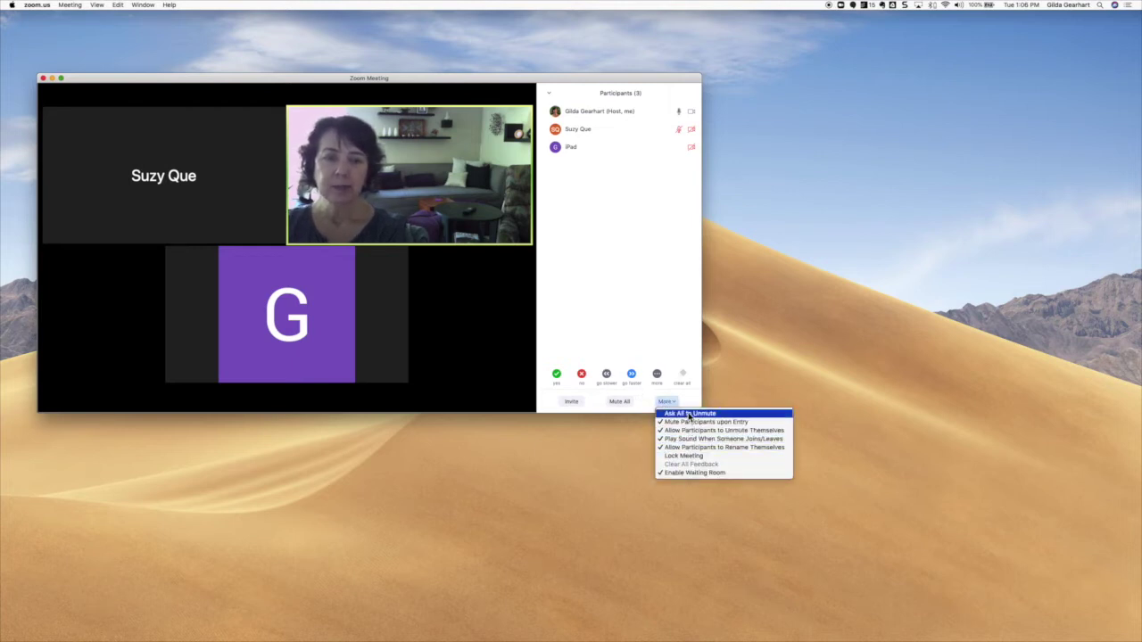
{"action": "left_click", "coordinate": [637, 235]}
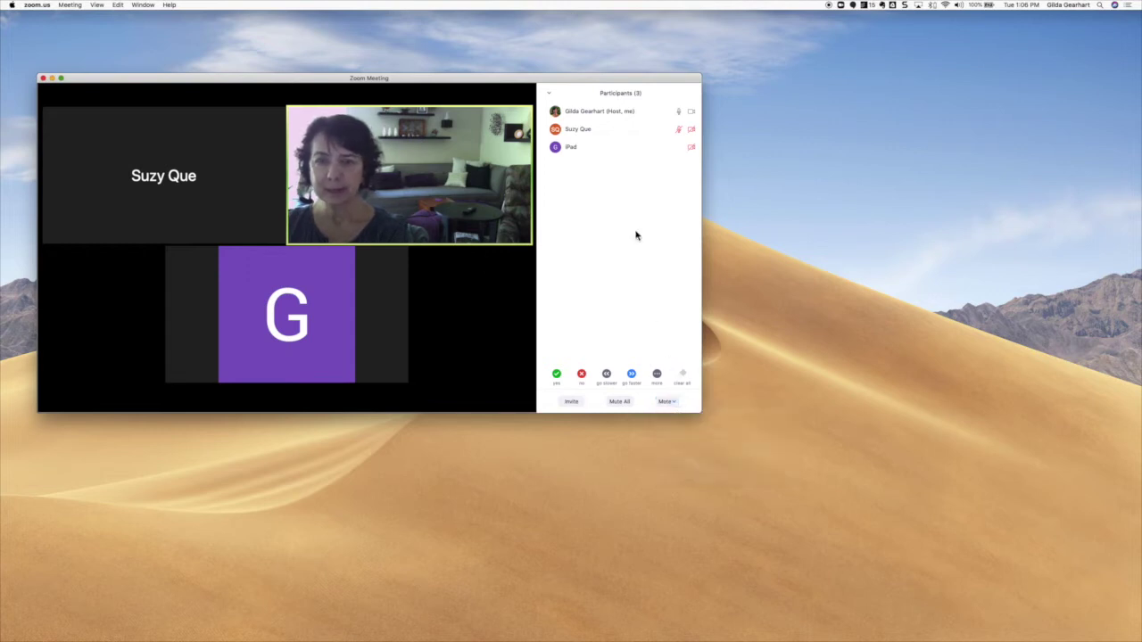
{"action": "mouse_move", "coordinate": [357, 378]}
{"action": "left_click", "coordinate": [251, 400]}
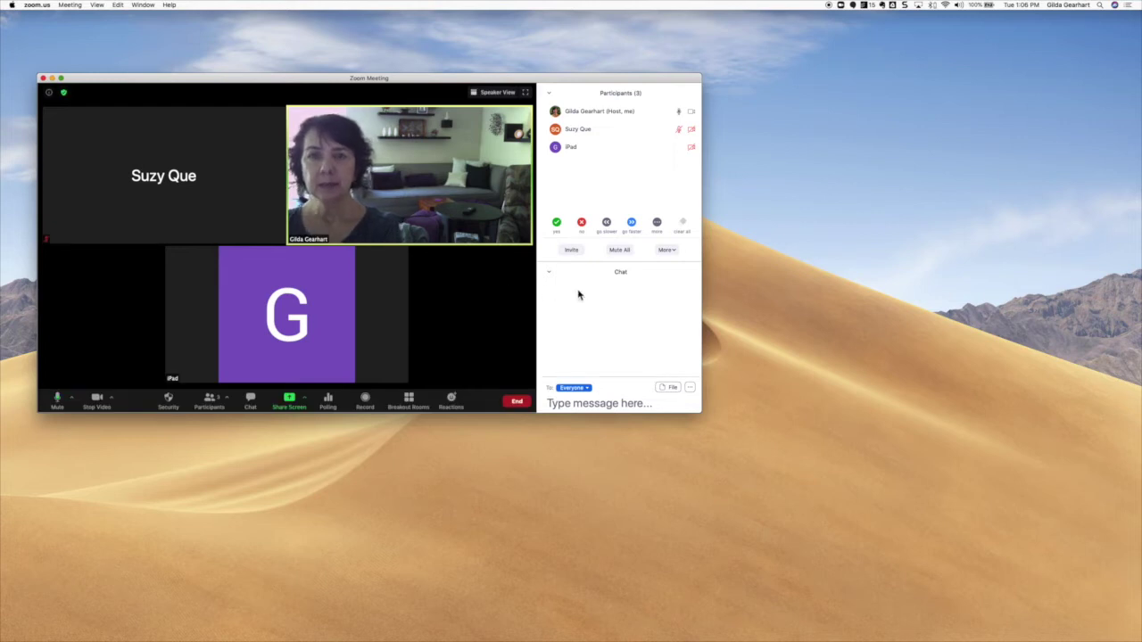
Step: Close the participants panel and pop the chat out into its own window
{"action": "left_click", "coordinate": [549, 95]}
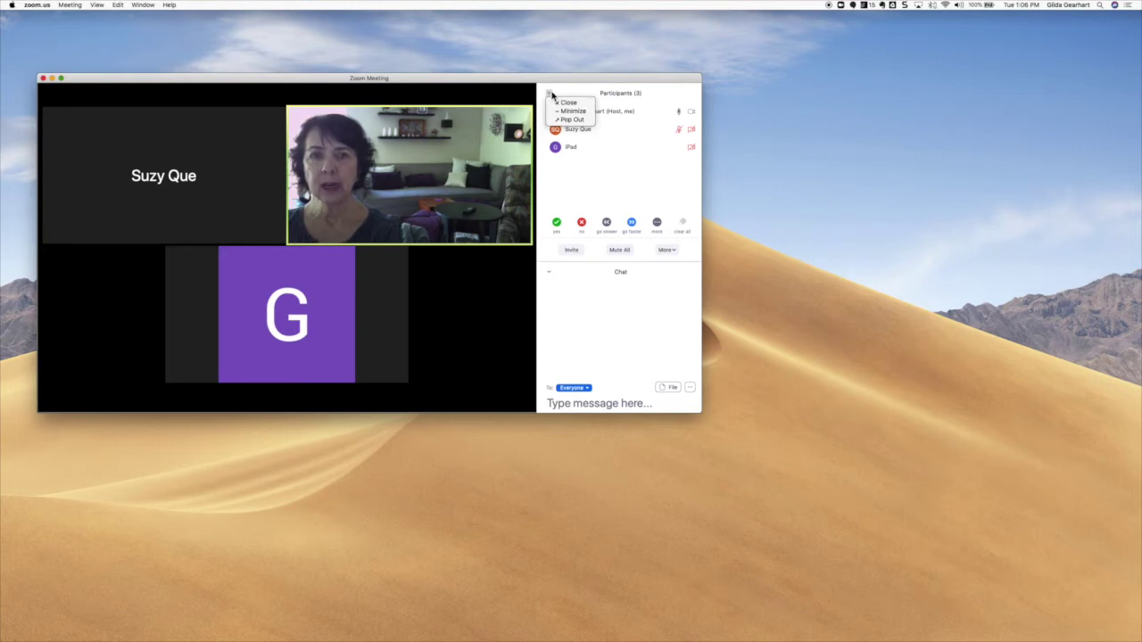
{"action": "left_click", "coordinate": [564, 103]}
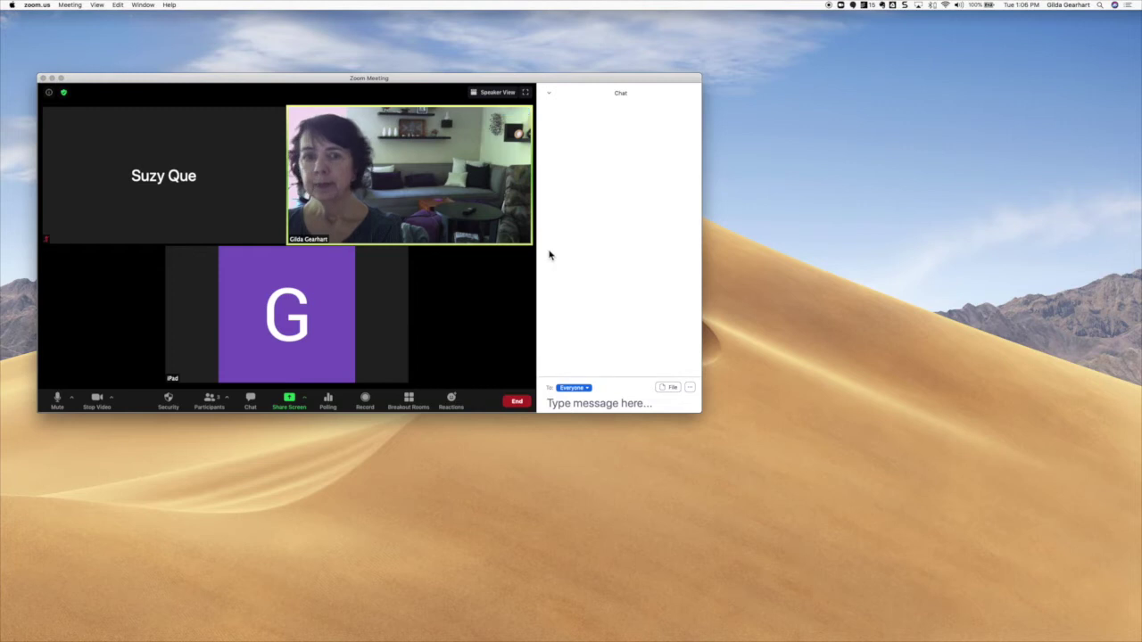
{"action": "left_click", "coordinate": [550, 97]}
{"action": "left_click", "coordinate": [571, 113]}
Step: Move the chat window to the upper right, enlarge it, and open Participants with Cmd+U
{"action": "left_click_drag", "start_coordinate": [562, 118], "coordinate": [610, 72]}
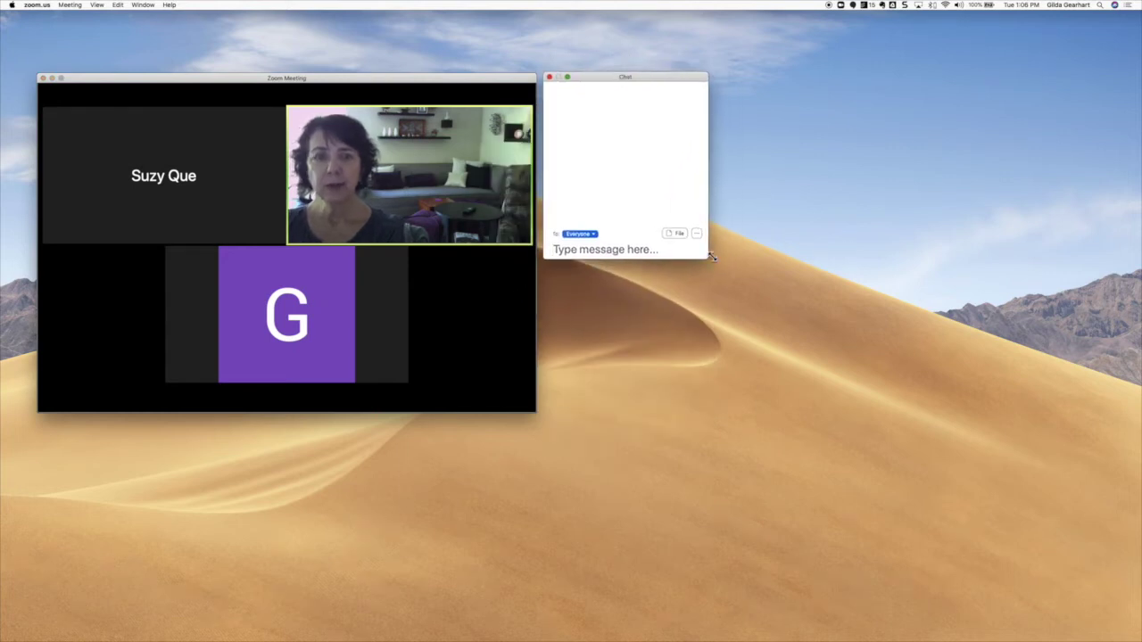
{"action": "left_click_drag", "start_coordinate": [708, 259], "coordinate": [773, 426]}
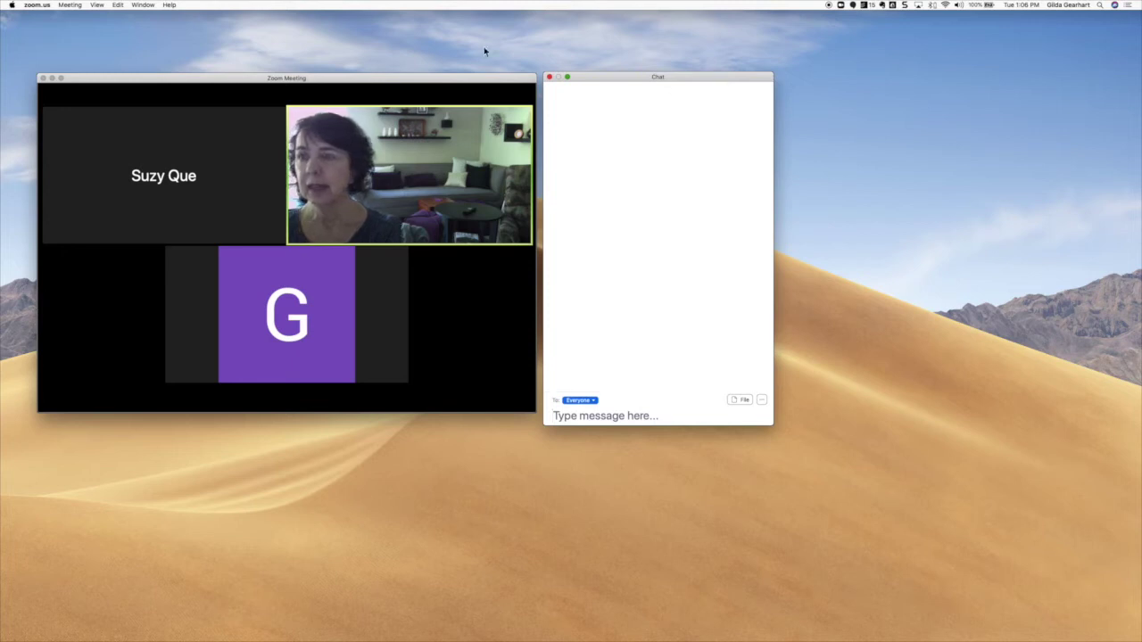
{"action": "mouse_move", "coordinate": [81, 173]}
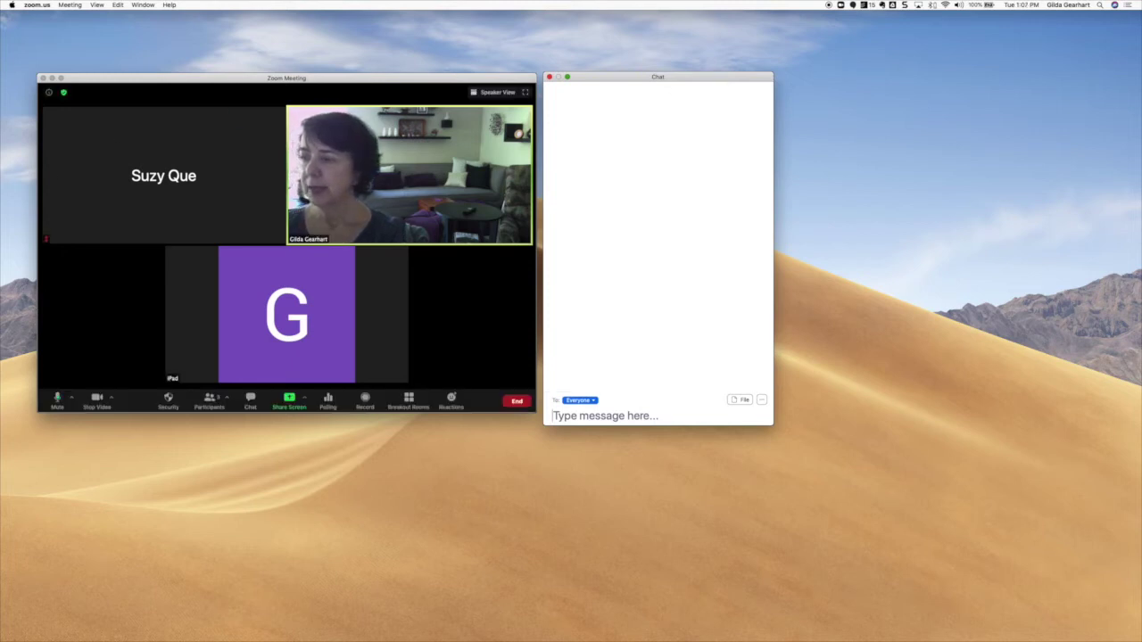
{"action": "key", "text": "super+u"}
Step: Place the Participants window right of the chat, make it taller, and enlarge the chat window
{"action": "left_click_drag", "start_coordinate": [205, 41], "coordinate": [861, 80]}
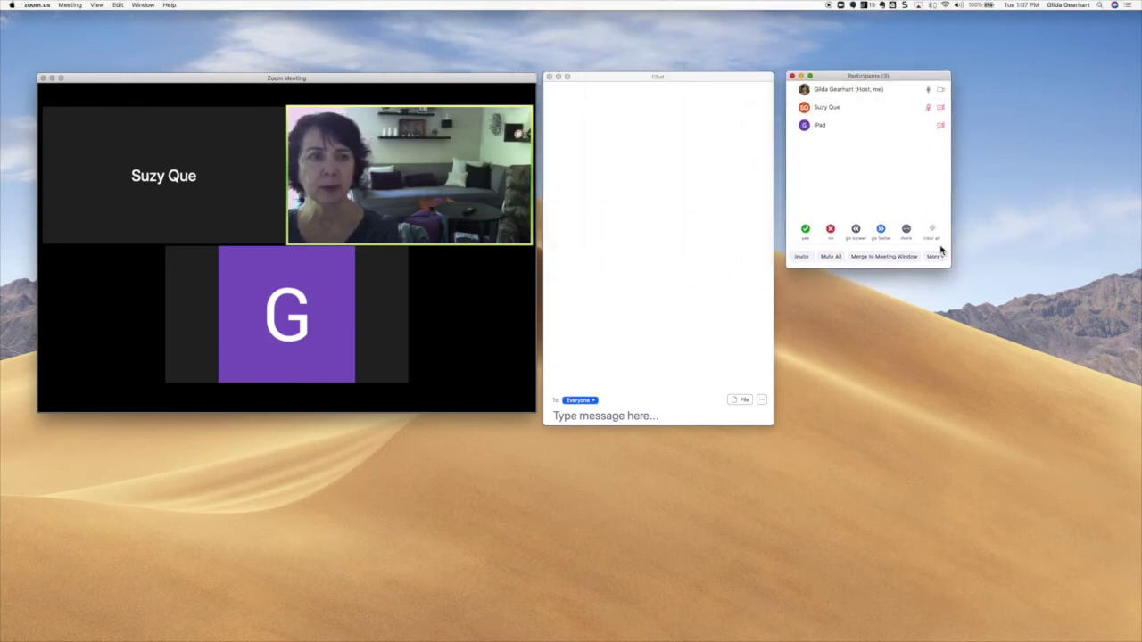
{"action": "left_click_drag", "start_coordinate": [950, 264], "coordinate": [953, 421]}
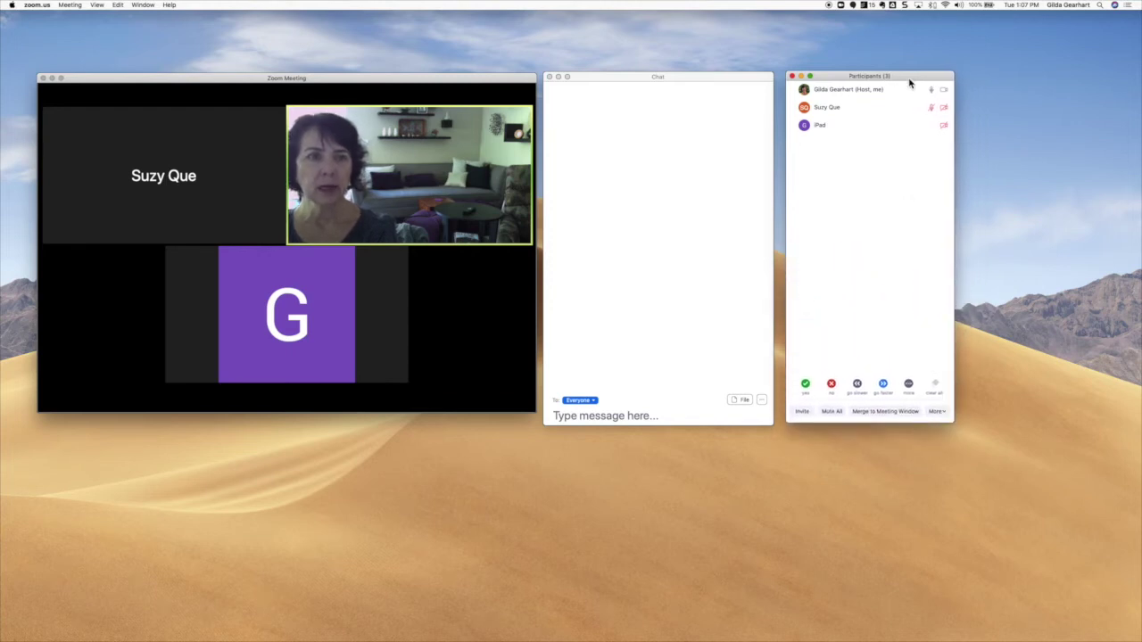
{"action": "left_click_drag", "start_coordinate": [905, 80], "coordinate": [1002, 73]}
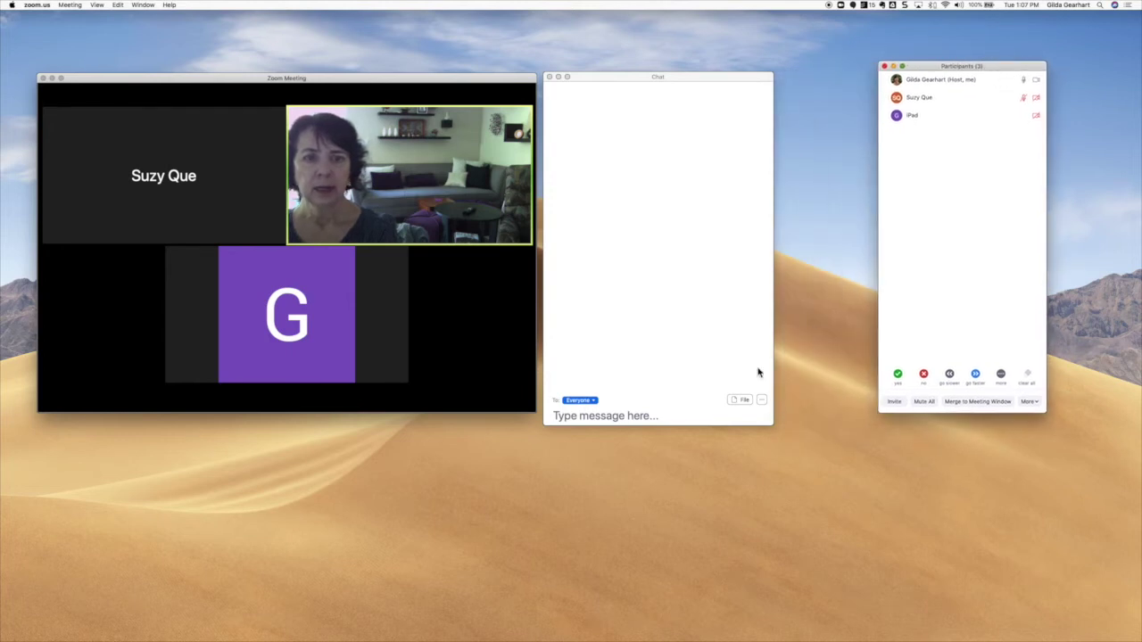
{"action": "left_click_drag", "start_coordinate": [769, 418], "coordinate": [808, 426]}
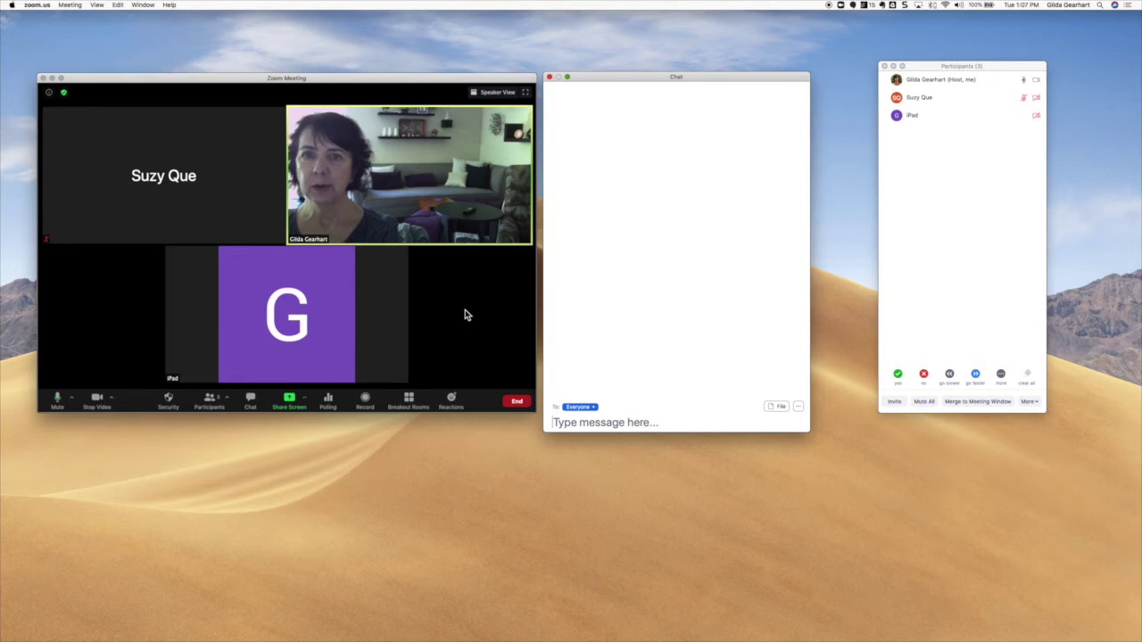
Step: Move the Zoom meeting window to the left edge and stretch it to meet the chat window
{"action": "left_click_drag", "start_coordinate": [428, 78], "coordinate": [404, 82]}
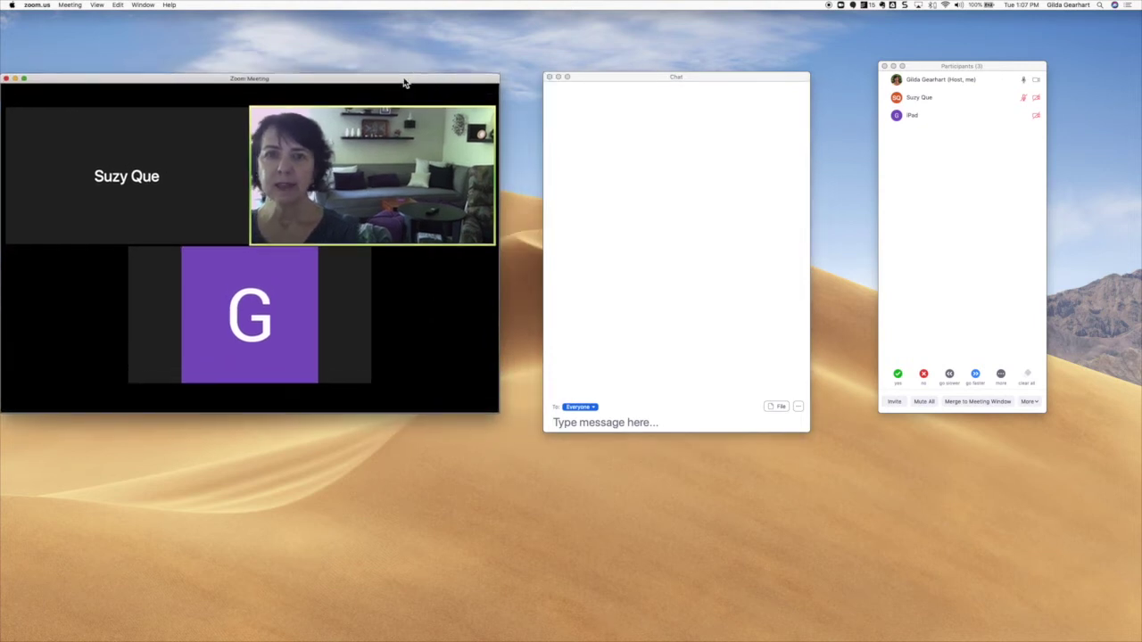
{"action": "left_click", "coordinate": [589, 79]}
{"action": "mouse_move", "coordinate": [461, 354]}
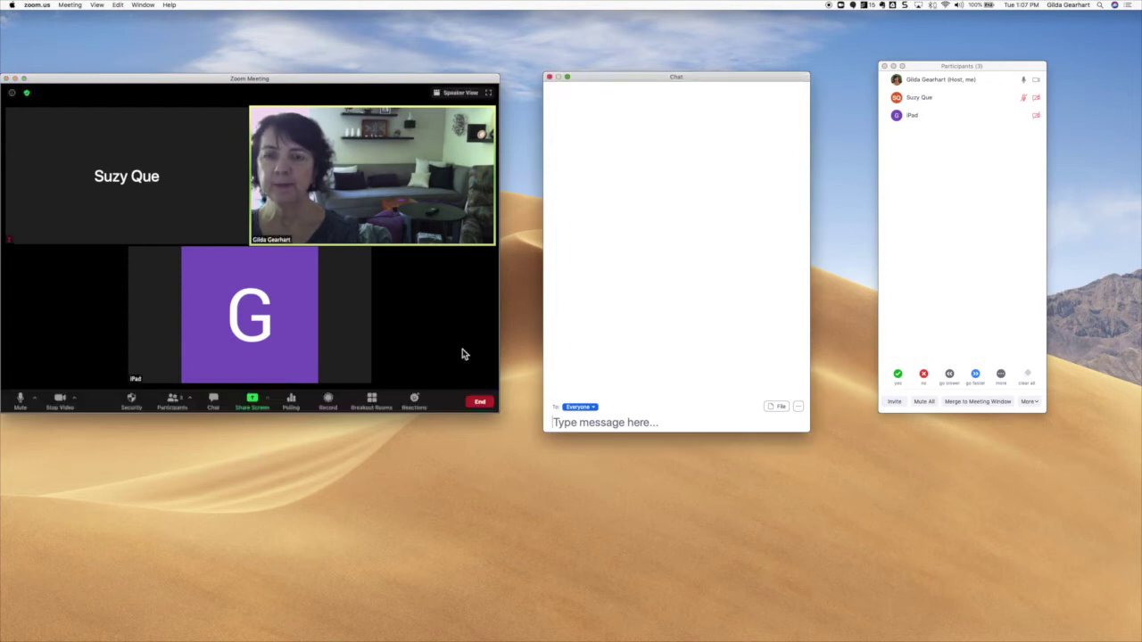
{"action": "left_click", "coordinate": [497, 408]}
{"action": "left_click_drag", "start_coordinate": [499, 412], "coordinate": [533, 431]}
{"action": "left_click", "coordinate": [662, 511]}
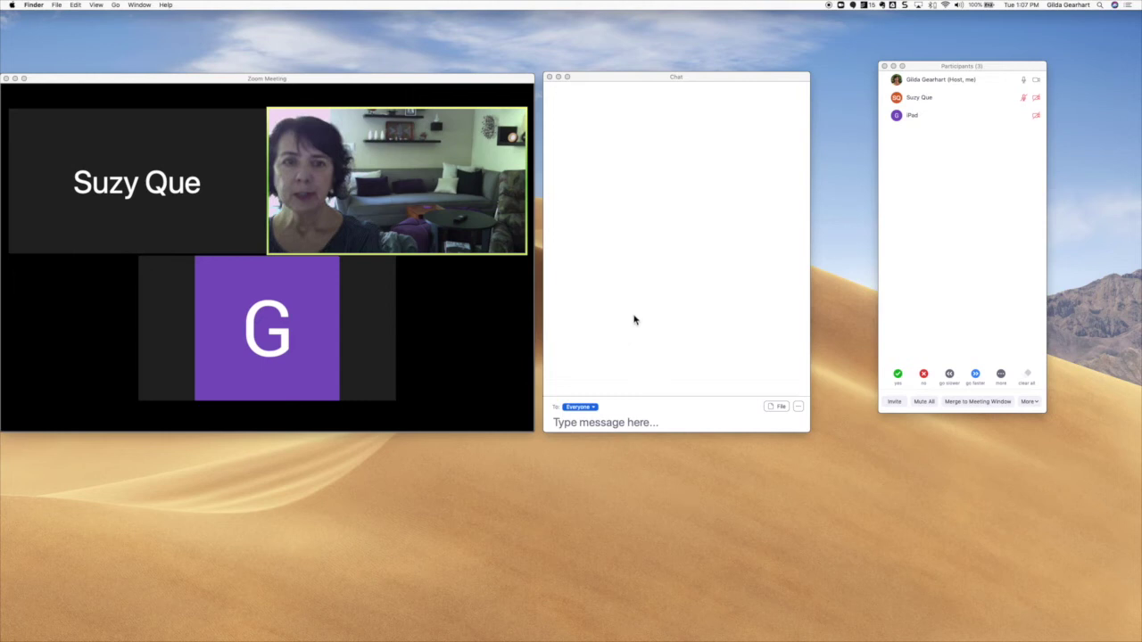
Step: Type 'Really big!' into the chat message box without sending it
{"action": "left_click", "coordinate": [660, 427]}
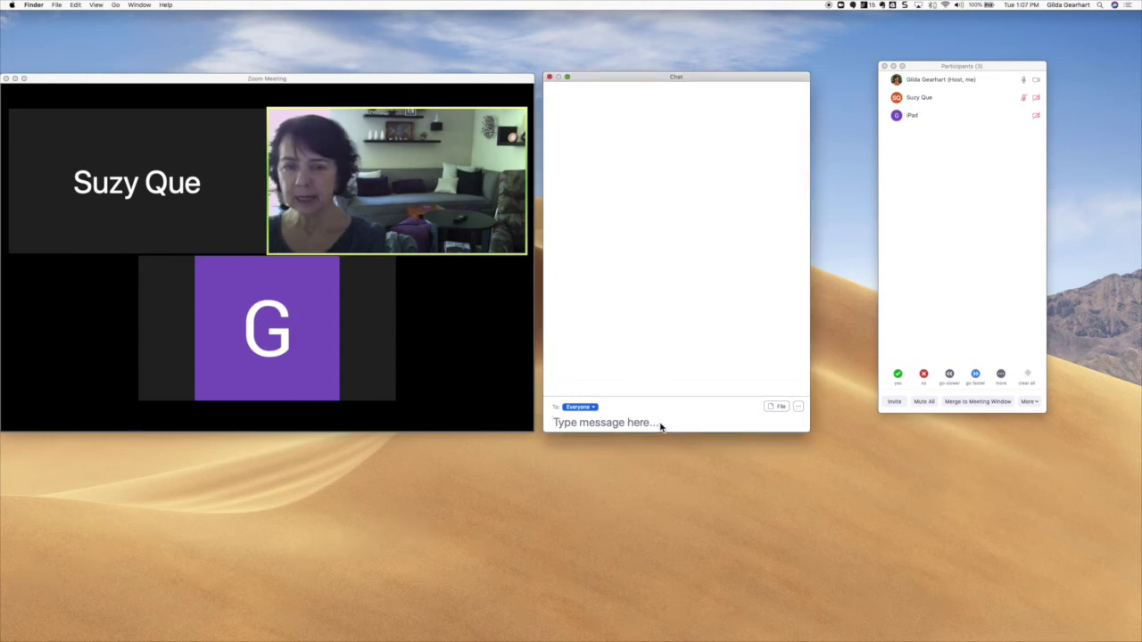
{"action": "type", "text": "Really big!"}
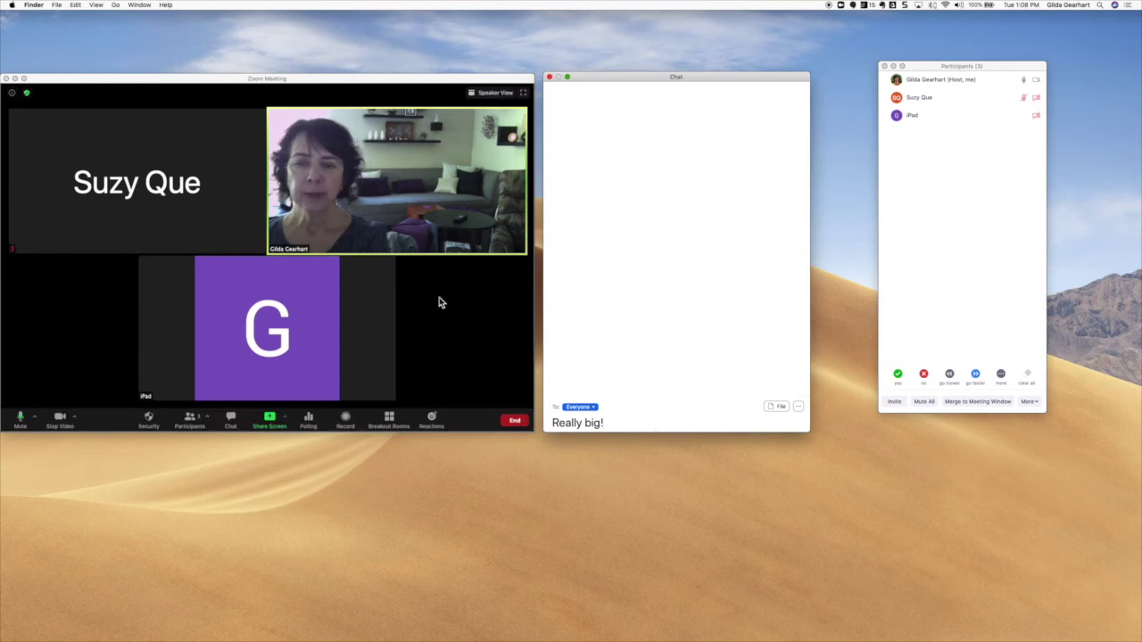
Step: Open Video Settings from the camera menu, move it fully on-screen, then close it
{"action": "left_click", "coordinate": [76, 417]}
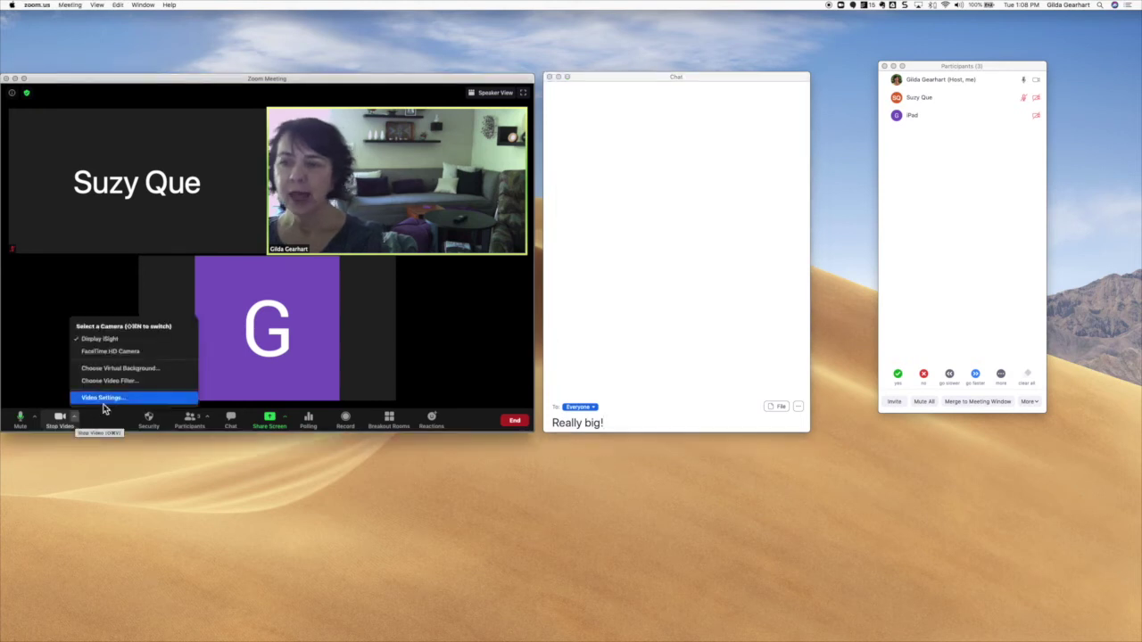
{"action": "left_click", "coordinate": [103, 398]}
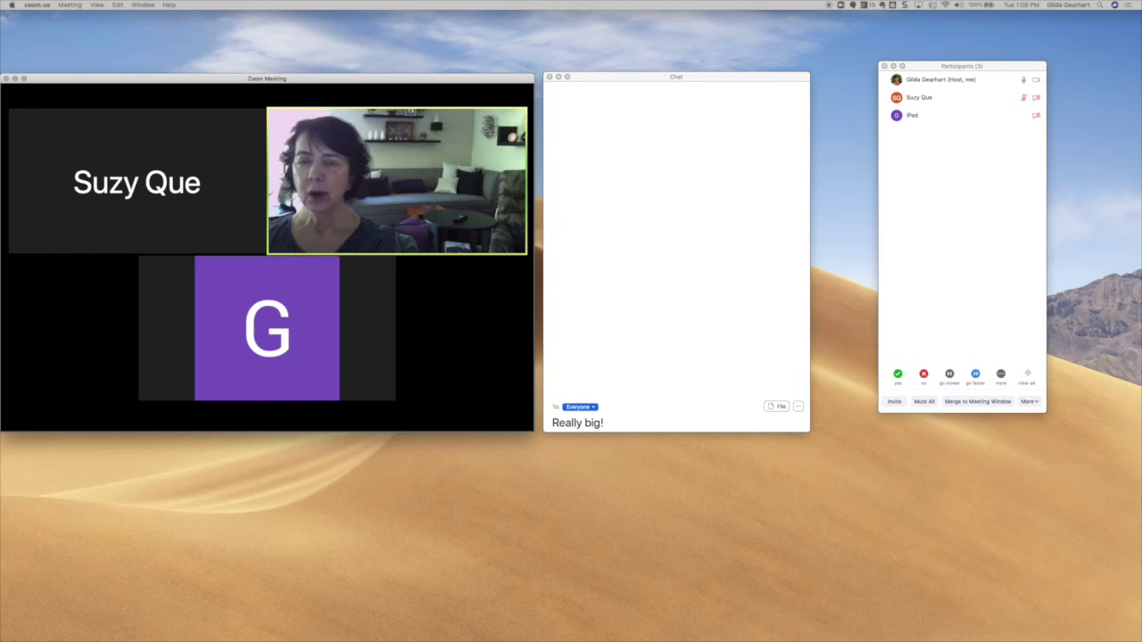
{"action": "left_click_drag", "start_coordinate": [0, 116], "coordinate": [224, 197]}
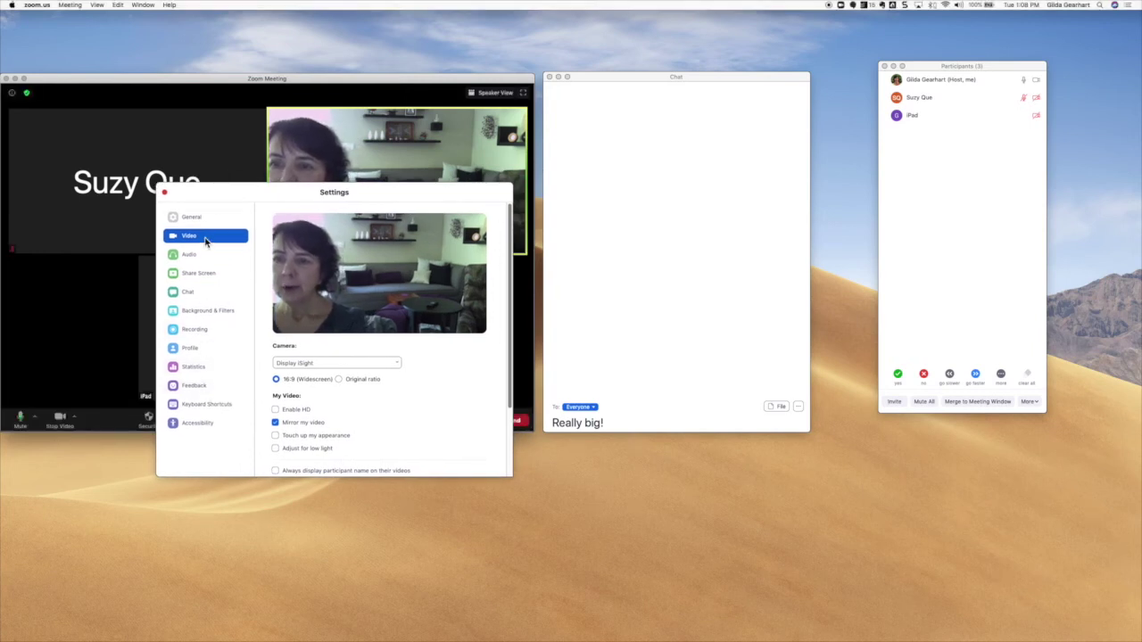
{"action": "left_click", "coordinate": [165, 193]}
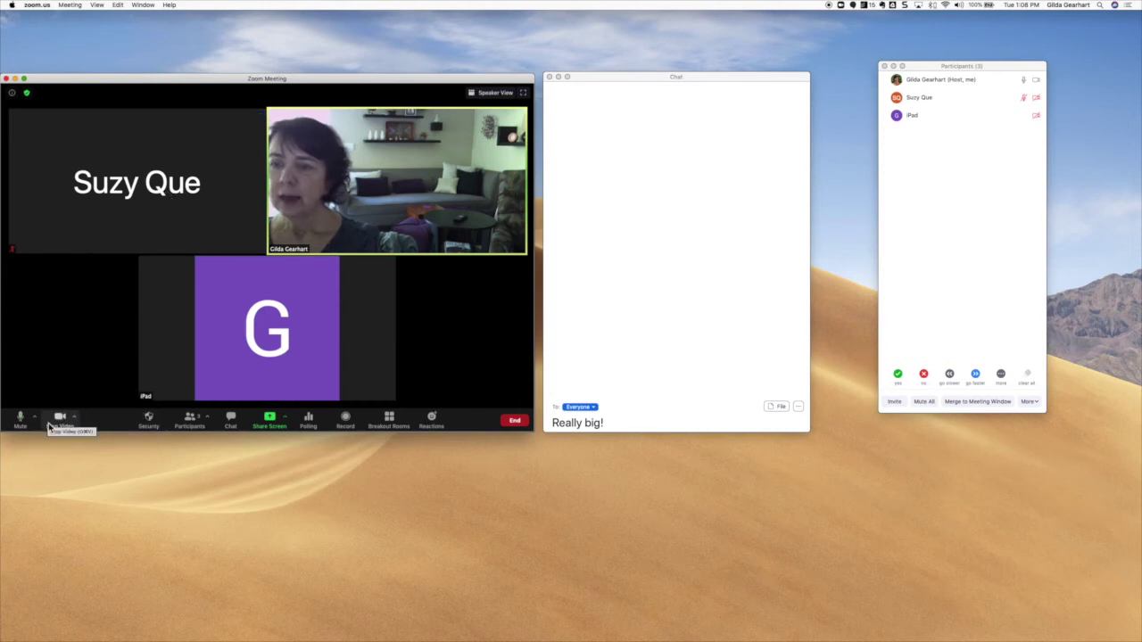
Step: Reopen Video Settings and switch to the Accessibility page
{"action": "left_click", "coordinate": [75, 417]}
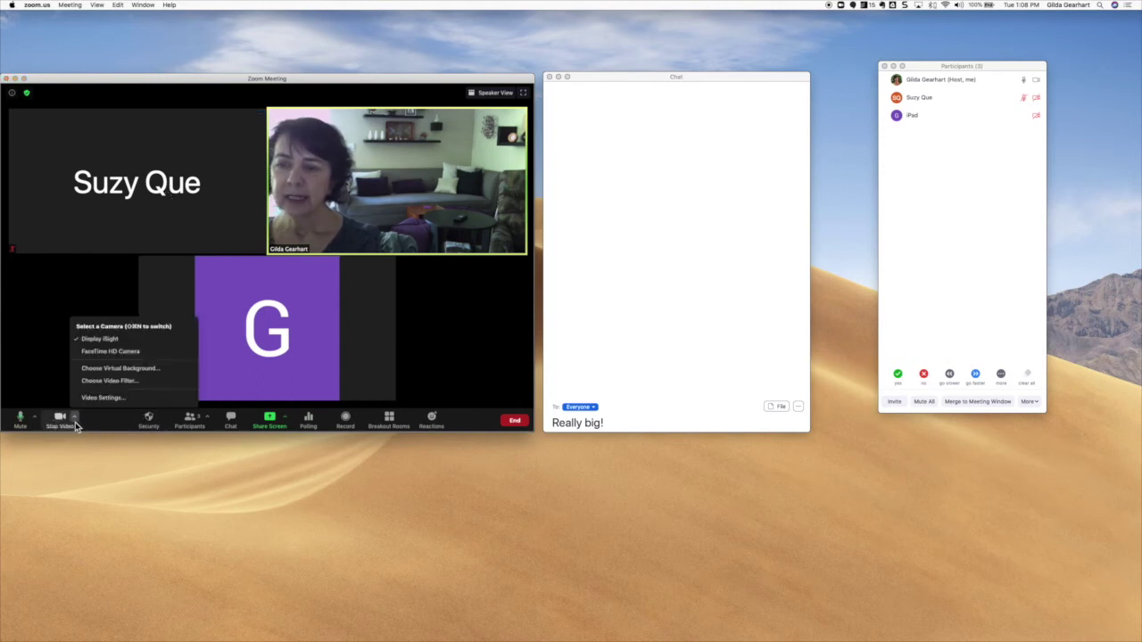
{"action": "left_click", "coordinate": [101, 398]}
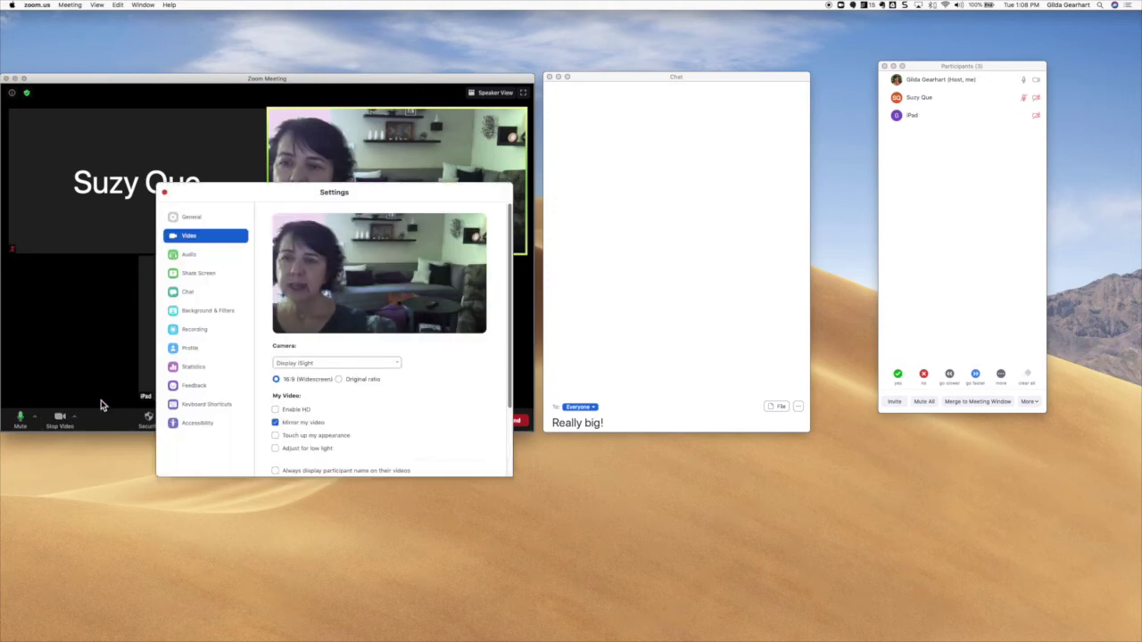
{"action": "left_click", "coordinate": [206, 425]}
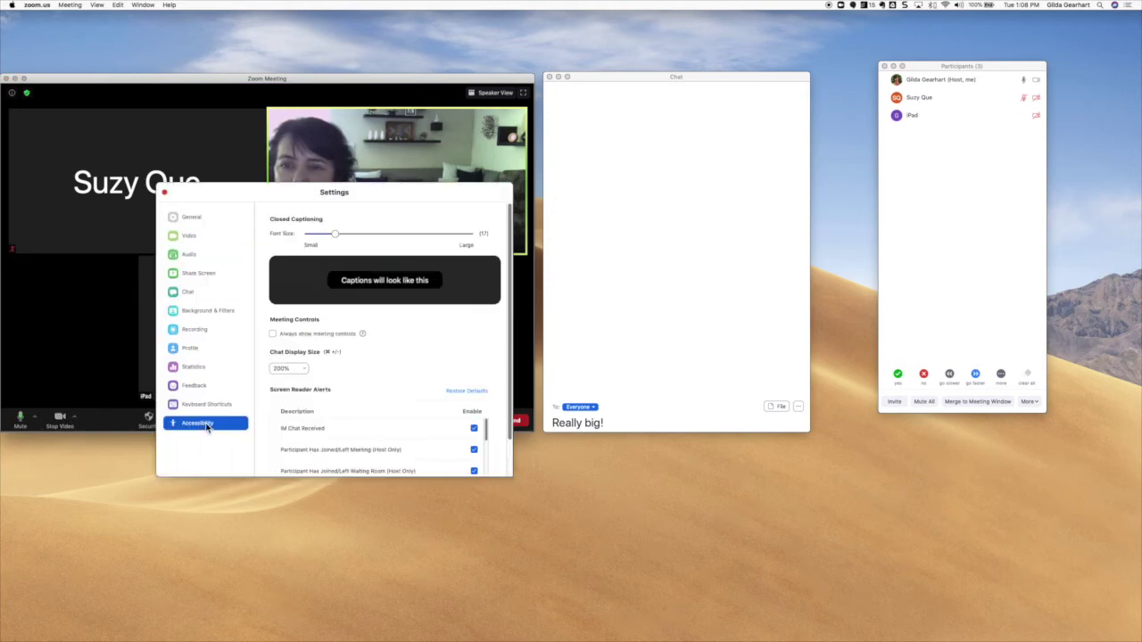
Step: Keep Chat Display Size at 200% and close the Settings window
{"action": "left_click", "coordinate": [306, 370]}
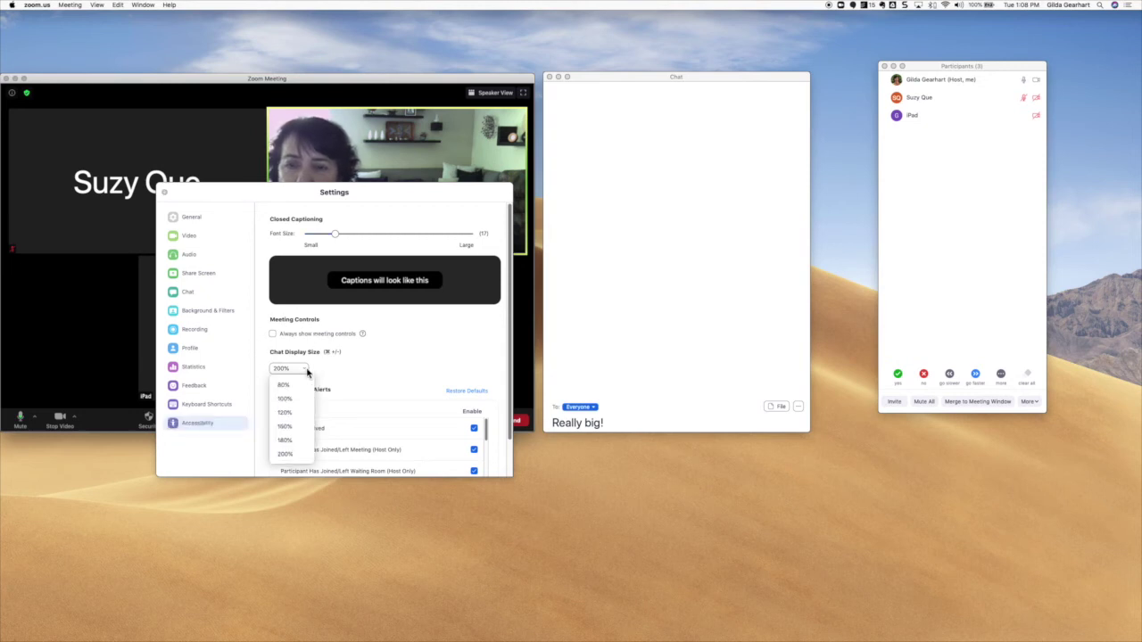
{"action": "left_click", "coordinate": [252, 197]}
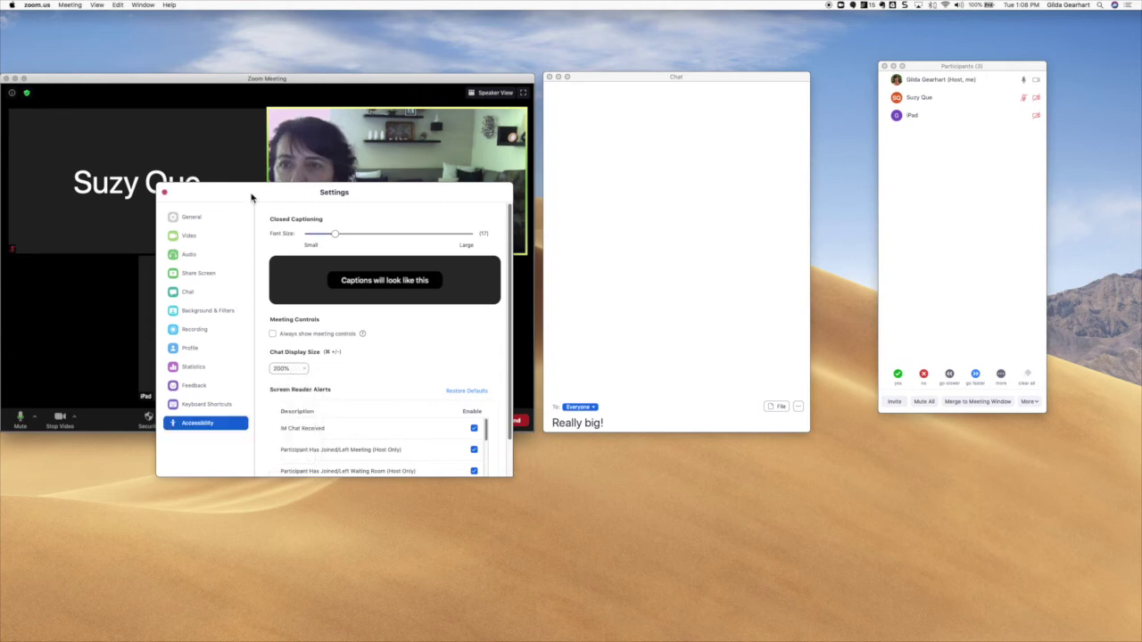
{"action": "left_click", "coordinate": [164, 192]}
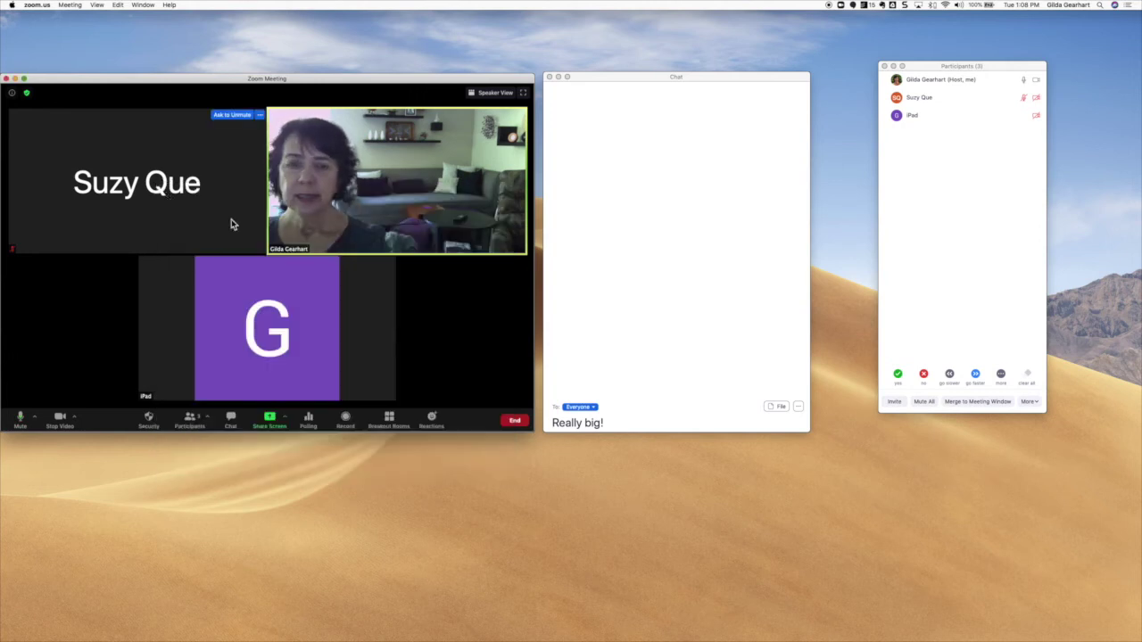
Step: Send the 'Really big!' chat message to Everyone
{"action": "left_click", "coordinate": [630, 426]}
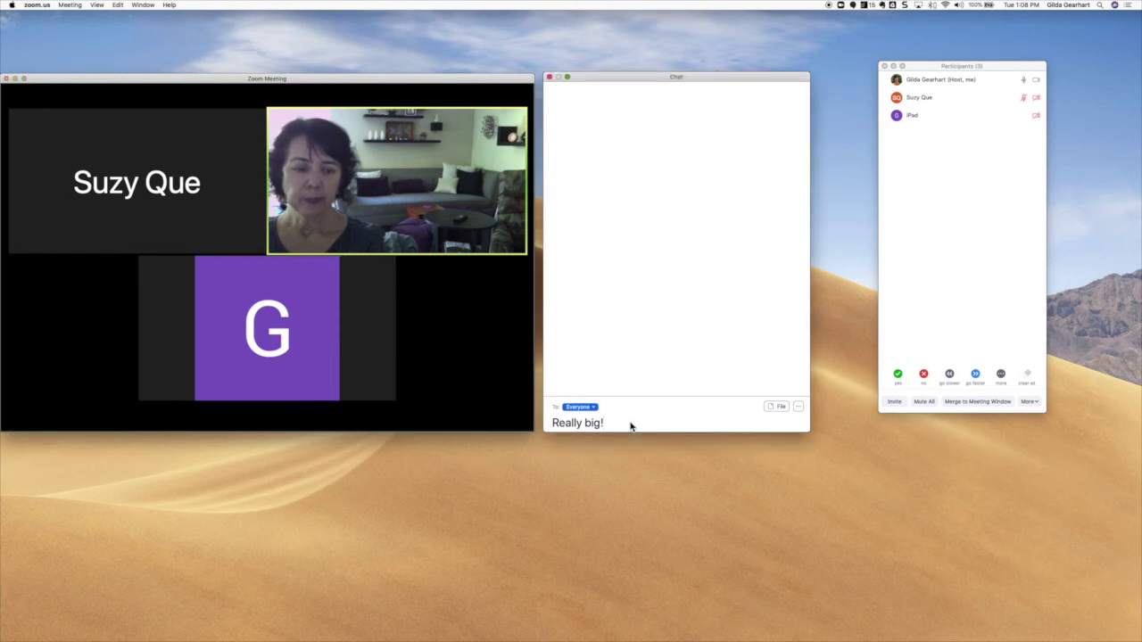
{"action": "key", "text": "Return"}
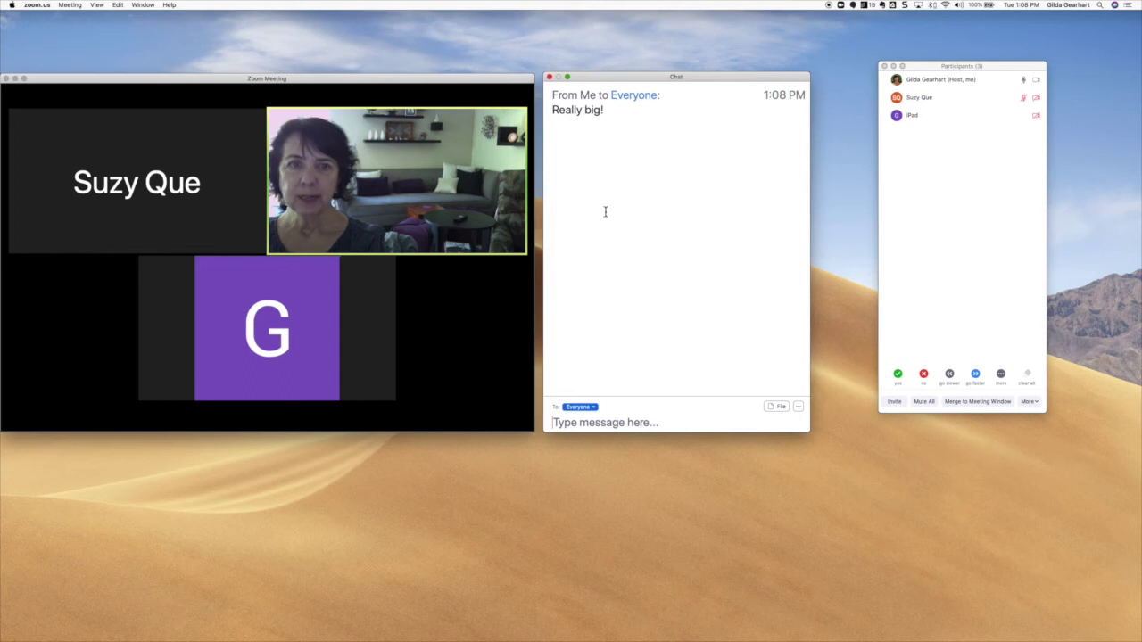
{"action": "mouse_move", "coordinate": [138, 296]}
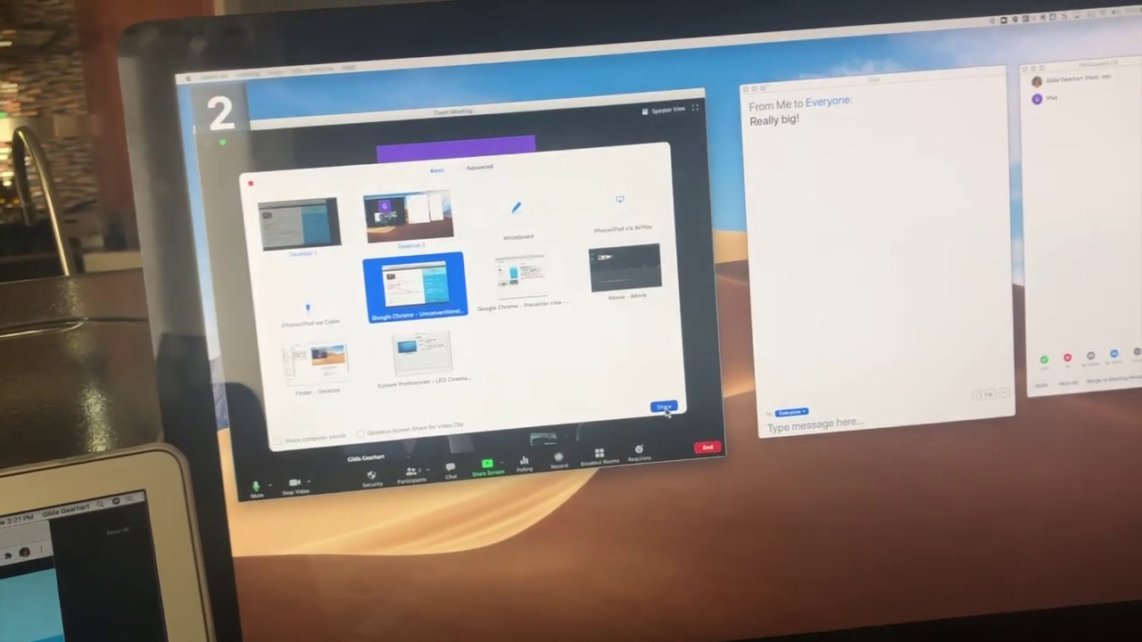
{"action": "left_click", "coordinate": [664, 408]}
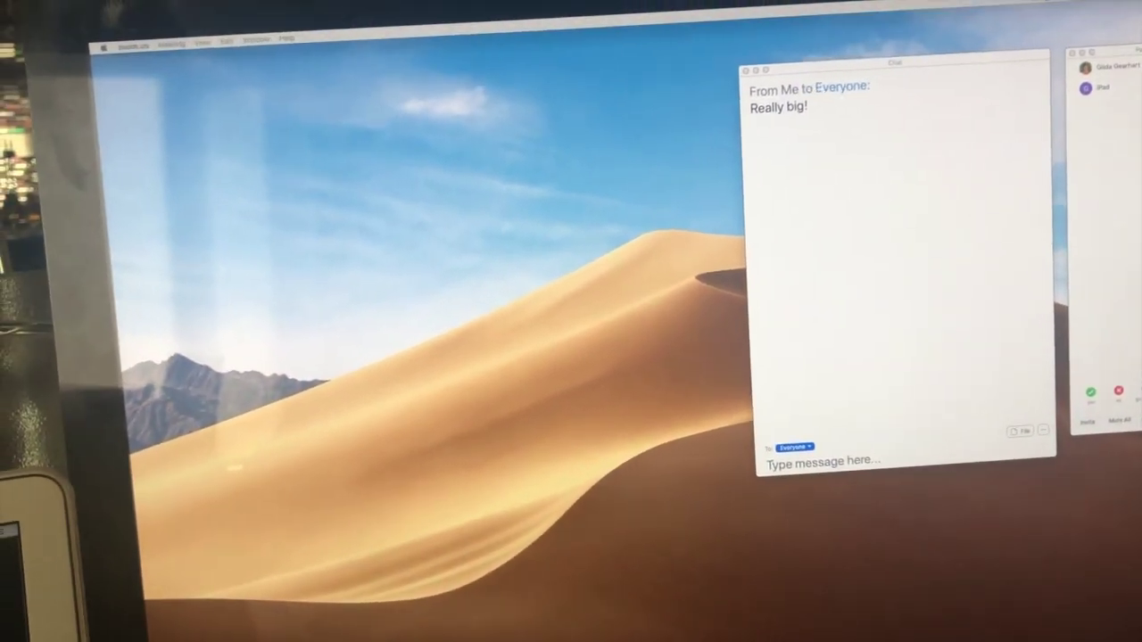
{"action": "key", "text": "super+shift+s"}
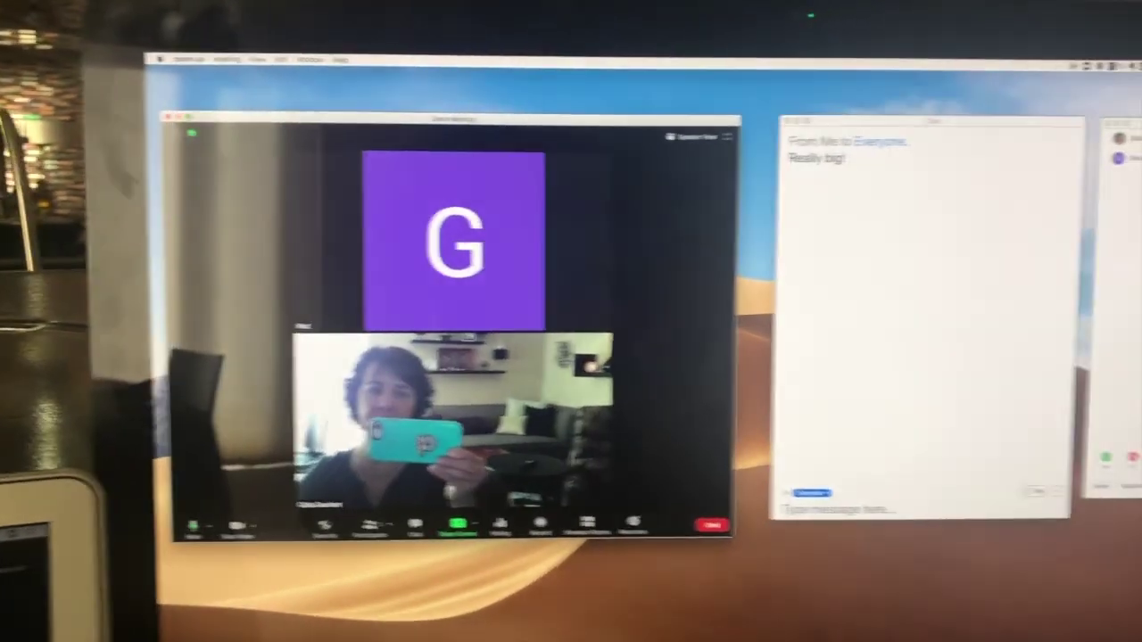